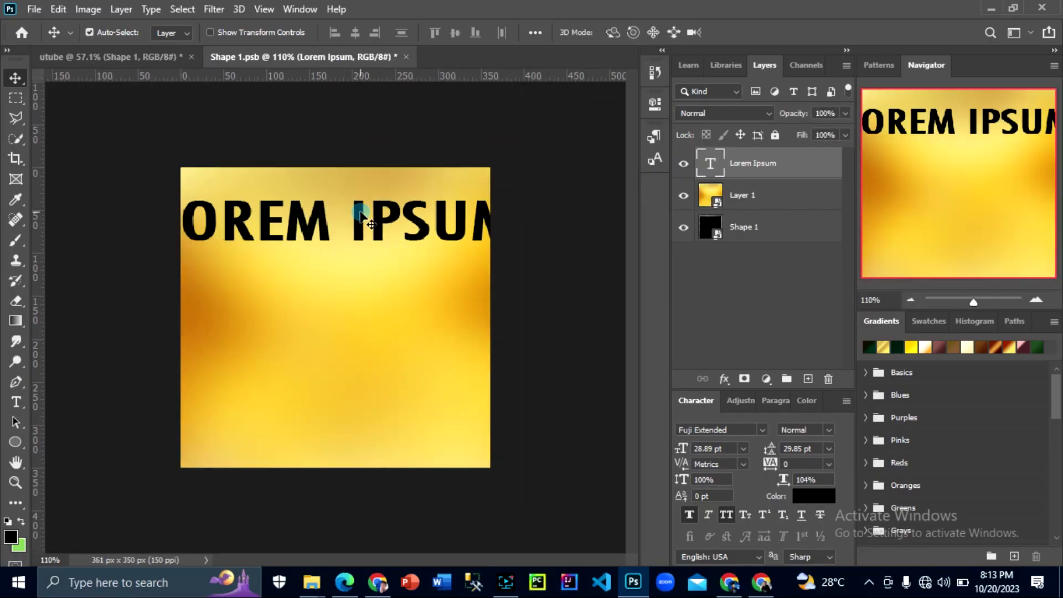
# Retype the placeholder title to PINEAPLE and add a duplicate line reading JELLY.
pyautogui.doubleClick(360, 213)
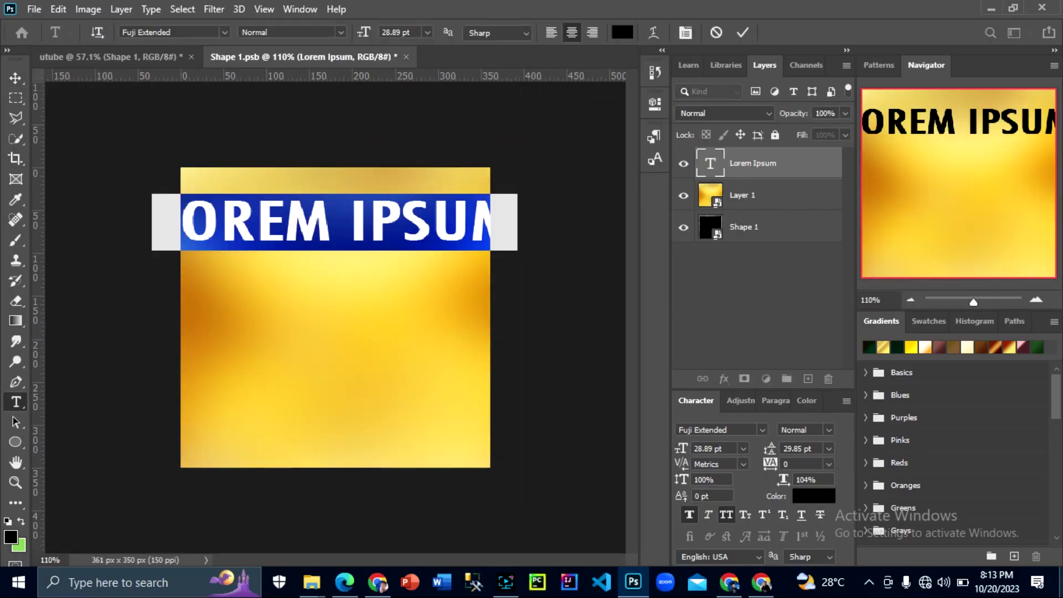
pyautogui.write('PINEAPLE')
pyautogui.moveTo(327, 216); pyautogui.dragTo(327, 277)
pyautogui.doubleClick(333, 277)
pyautogui.write('Jelly')
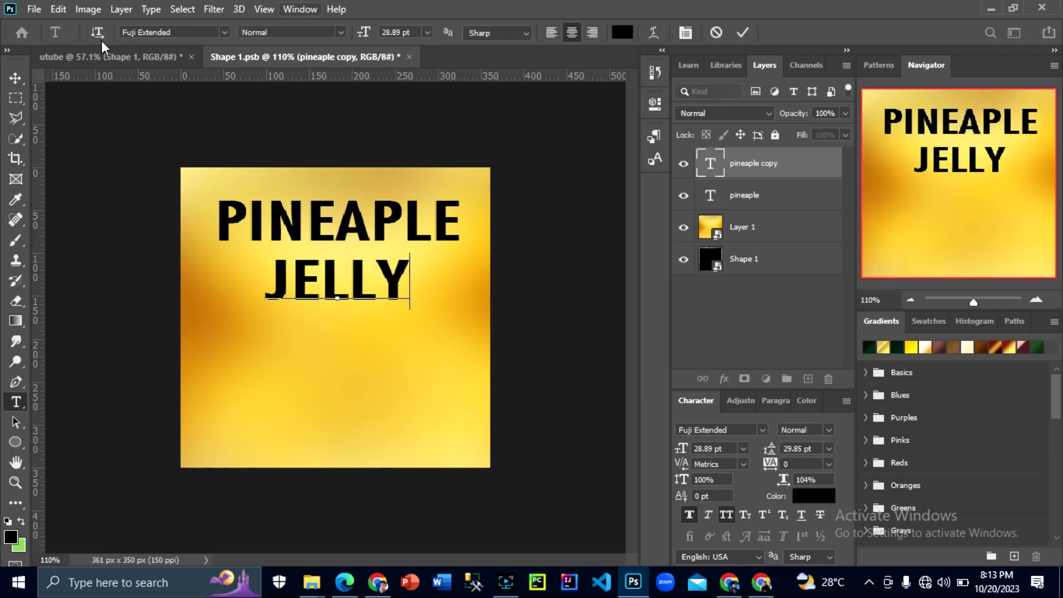
pyautogui.hotkey('ctrl', 'Return')
# Set both PINEAPLE and JELLY to Furgatorio Sans and tuck JELLY under PINEAPLE's right side.
pyautogui.click(764, 430)
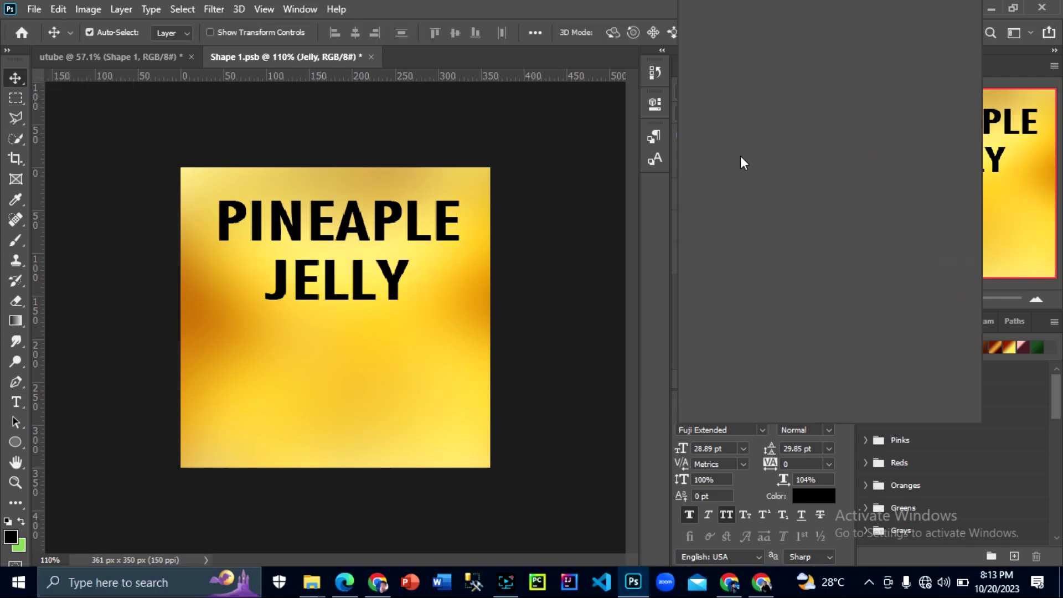
pyautogui.click(817, 86)
pyautogui.click(720, 431)
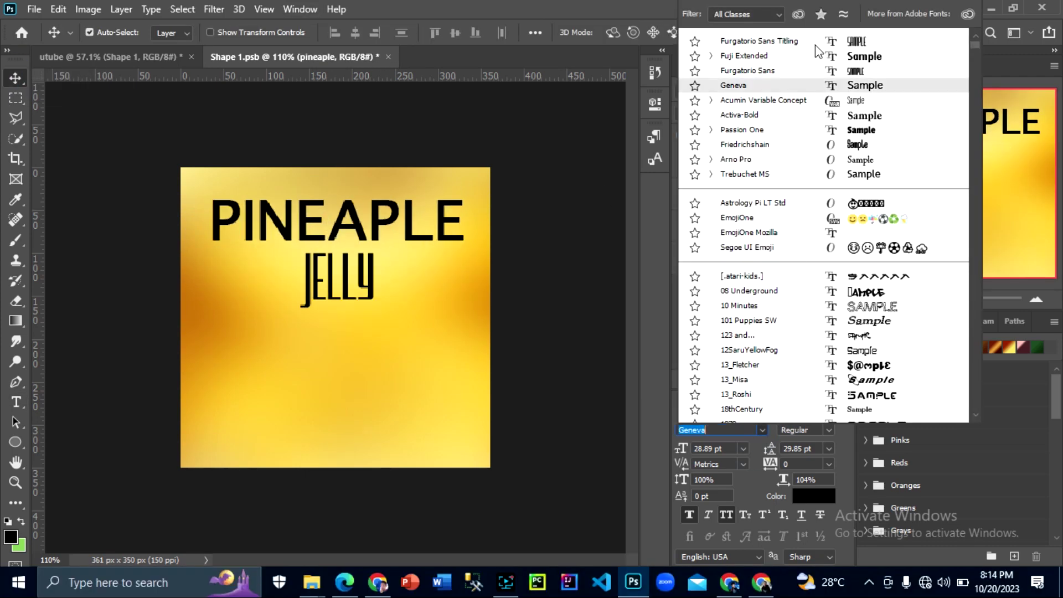
pyautogui.click(818, 86)
pyautogui.scroll(2, 334, 316)
pyautogui.moveTo(348, 265); pyautogui.dragTo(350, 271)
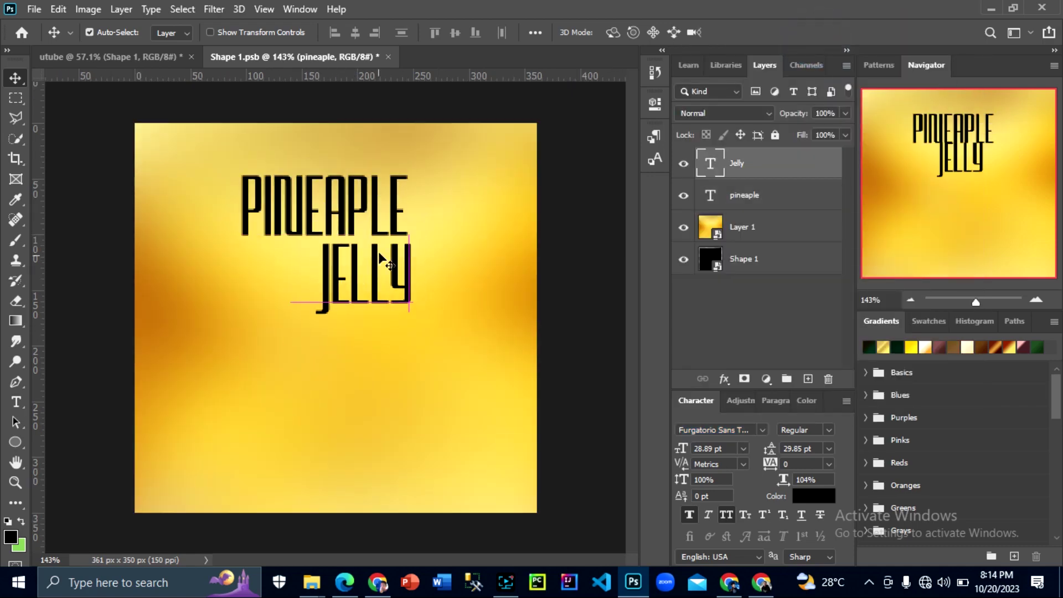
# Drag Additives.jpg from the pics folder into the Photoshop document.
pyautogui.click(311, 582)
pyautogui.click(280, 518)
pyautogui.scroll(5, 493, 309)
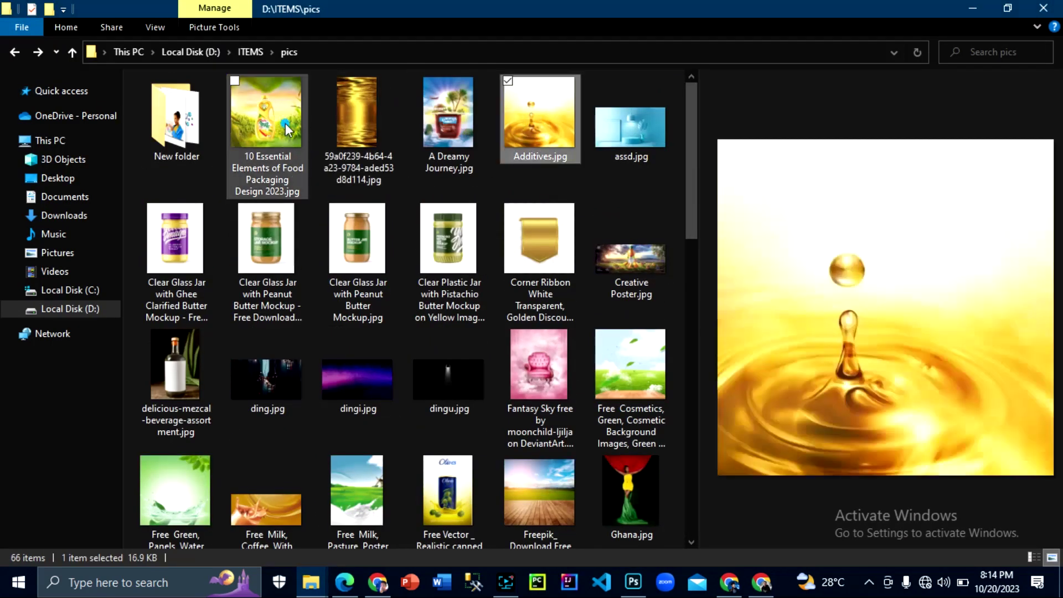
pyautogui.click(288, 131)
pyautogui.moveTo(512, 158); pyautogui.dragTo(520, 371)
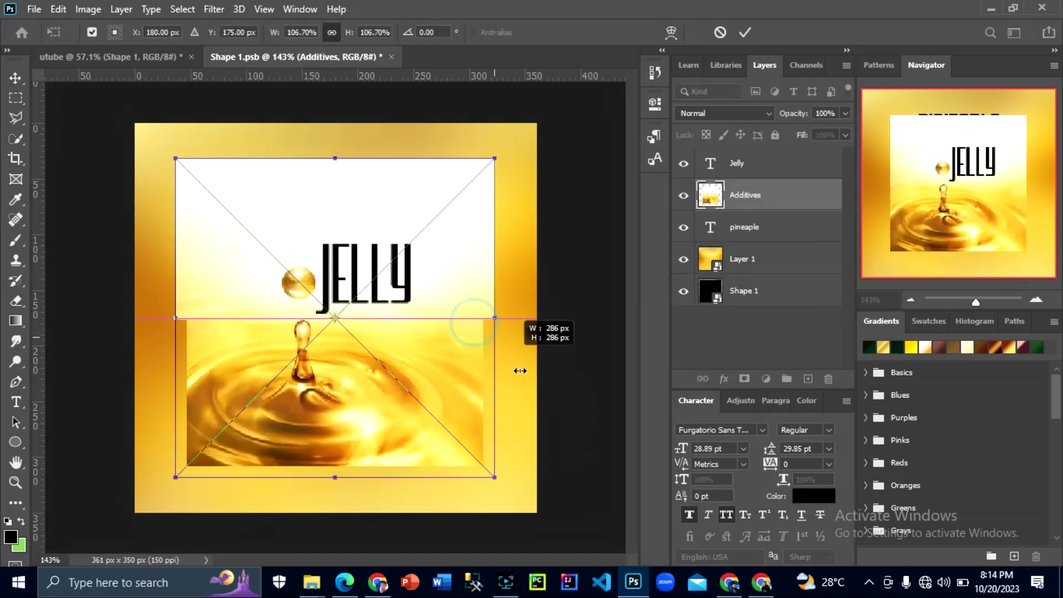
# Place the Additives splash, blend it in Darken mode, and apply a stronger Twirl distortion.
pyautogui.press('Return')
pyautogui.click(724, 113)
pyautogui.click(701, 161)
pyautogui.click(214, 9)
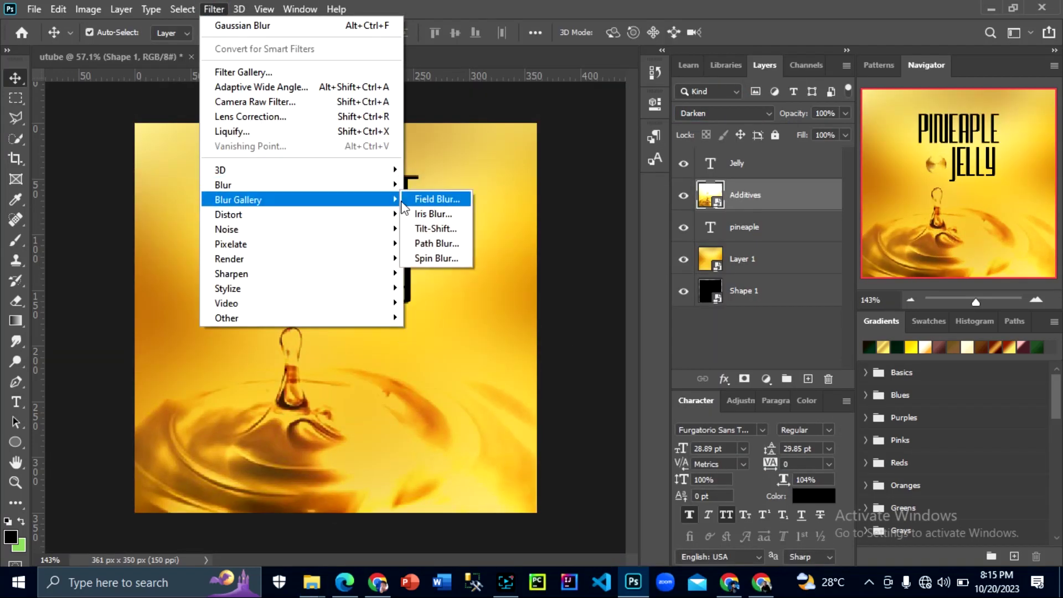
pyautogui.moveTo(228, 214)
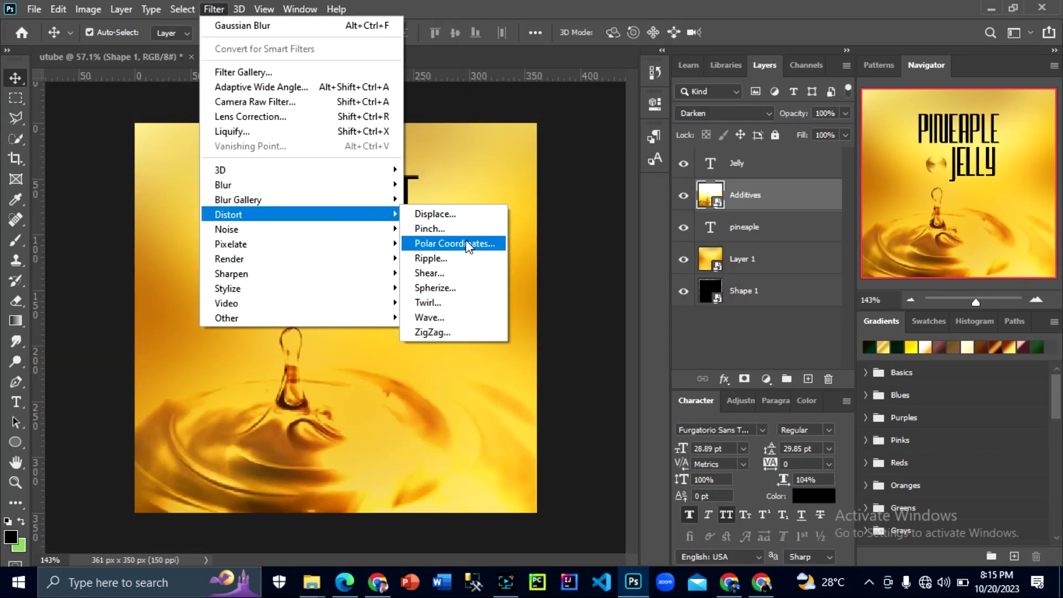
pyautogui.click(448, 304)
pyautogui.moveTo(482, 363)
pyautogui.mouseDown()
pyautogui.moveTo(530, 360)
pyautogui.moveTo(538, 371)
pyautogui.mouseUp()
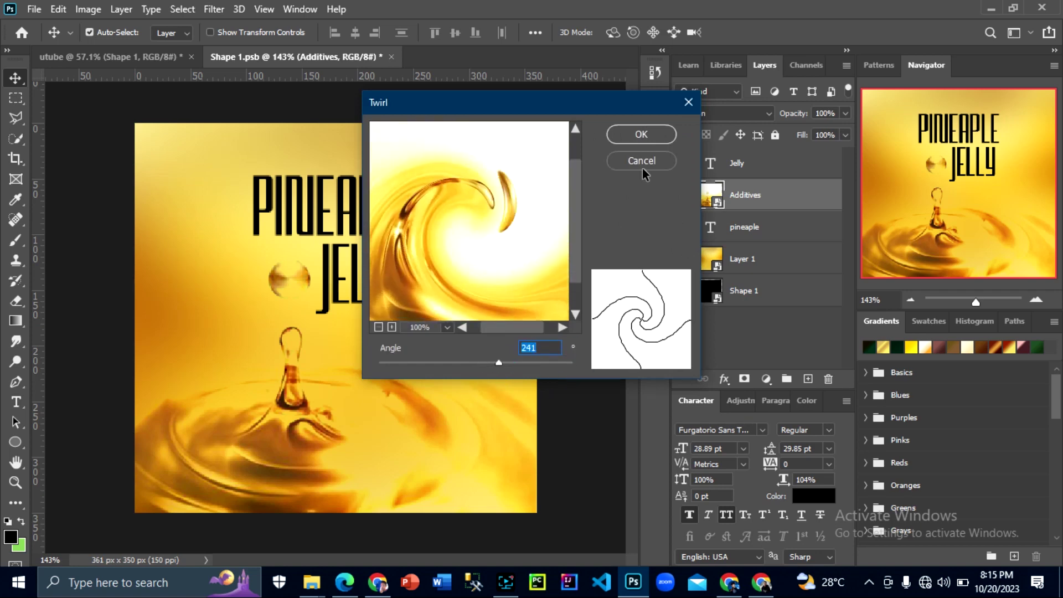
pyautogui.click(642, 134)
# Move the twirled splash across the canvas and mask out its left side.
pyautogui.moveTo(363, 433); pyautogui.dragTo(275, 455)
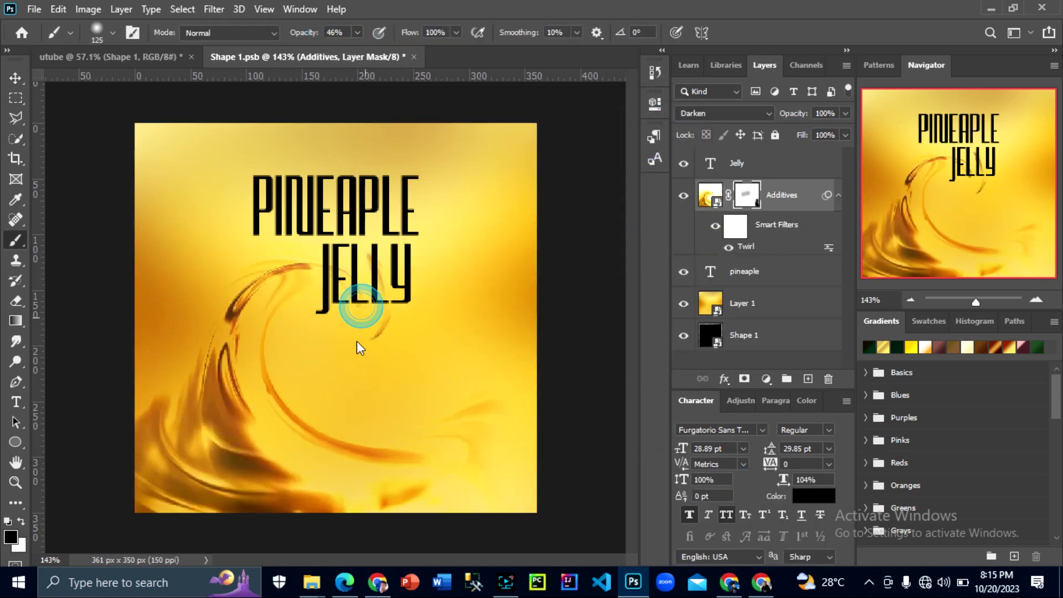
pyautogui.moveTo(265, 299); pyautogui.dragTo(222, 443)
pyautogui.scroll(-1, 218, 443)
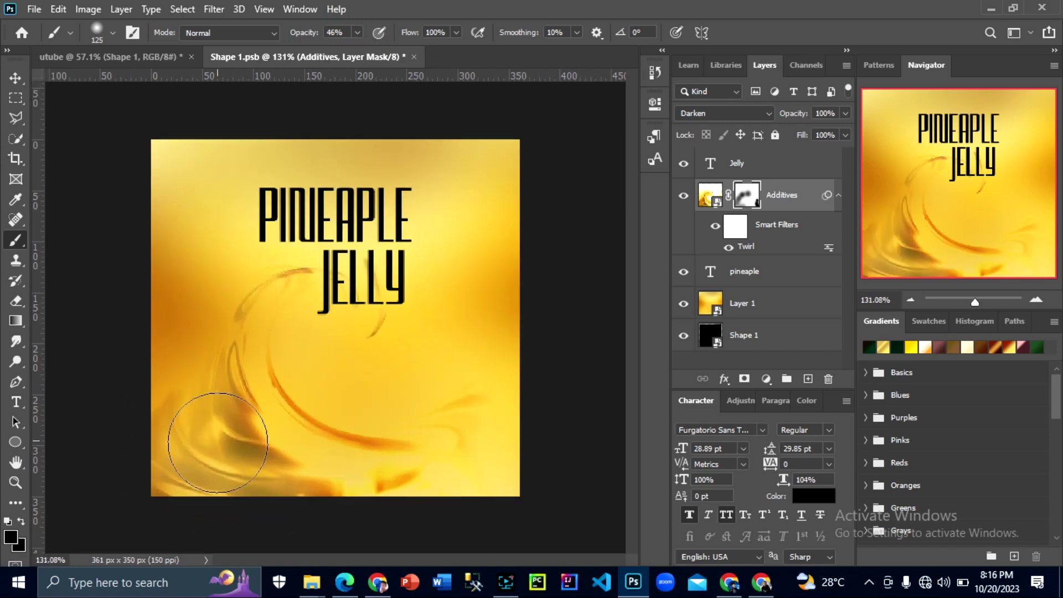
pyautogui.click(15, 78)
pyautogui.scroll(3, 334, 298)
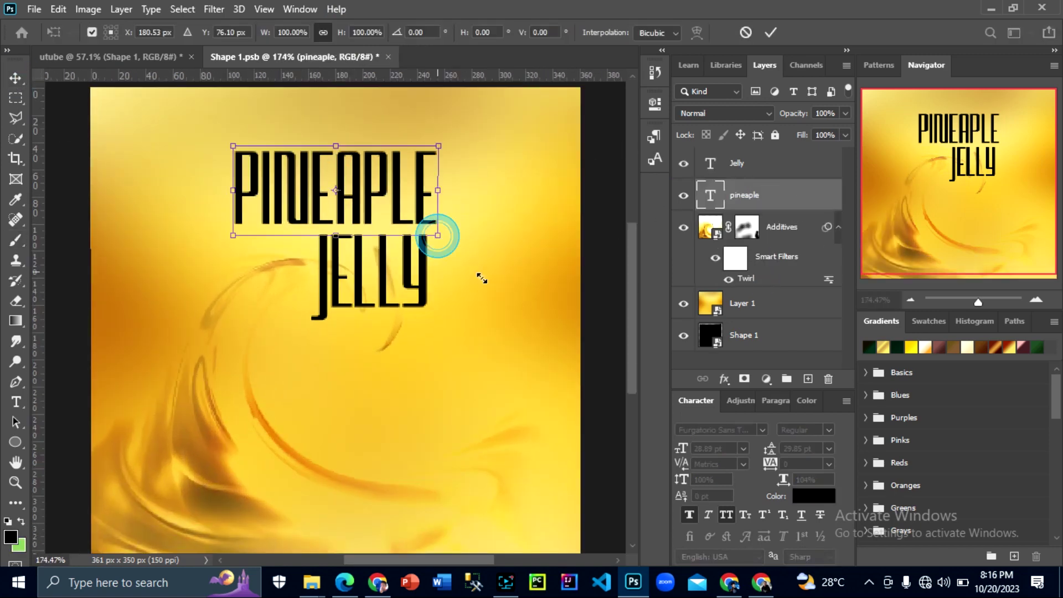
# Enlarge PINEAPLE, set JELLY to Friedrichshain beneath it, then undo those title changes.
pyautogui.moveTo(438, 236); pyautogui.dragTo(493, 244)
pyautogui.press('Return')
pyautogui.click(736, 163)
pyautogui.click(762, 430)
pyautogui.click(760, 143)
pyautogui.moveTo(429, 288); pyautogui.dragTo(446, 310)
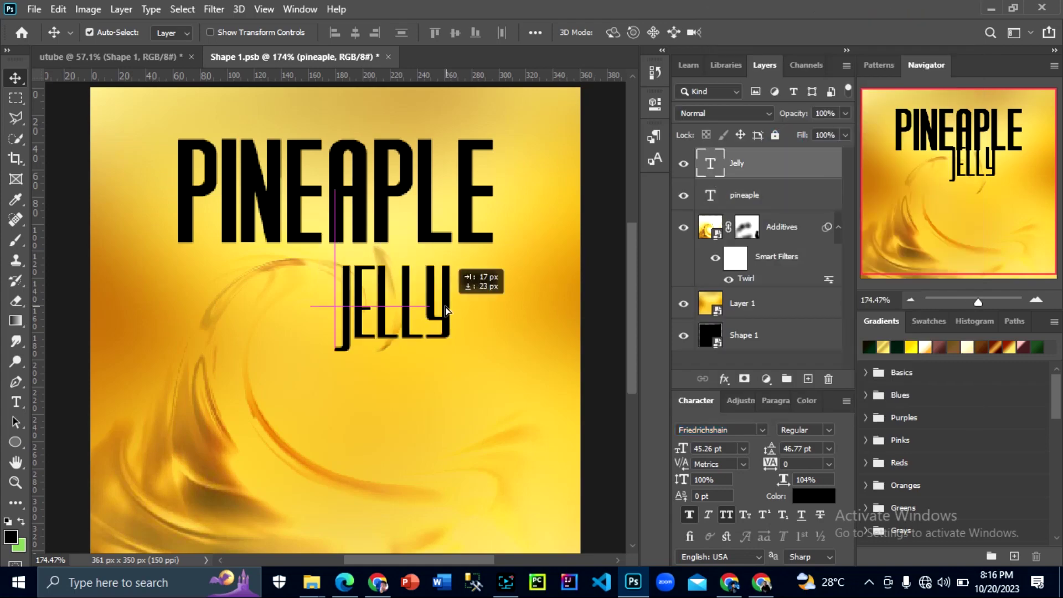
pyautogui.hotkey('ctrl', 'z')
pyautogui.hotkey('ctrl', 'z')
pyautogui.hotkey('ctrl', 'z')
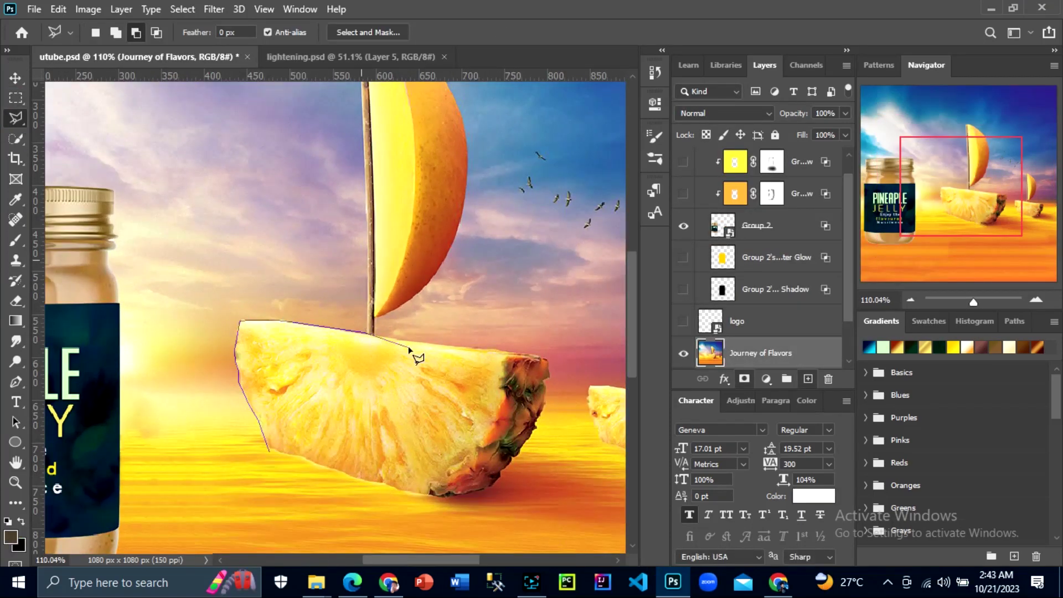
# Centre the jar group in the pineapple-boat scene.
pyautogui.scroll(5, 409, 350)
pyautogui.scroll(2, 432, 265)
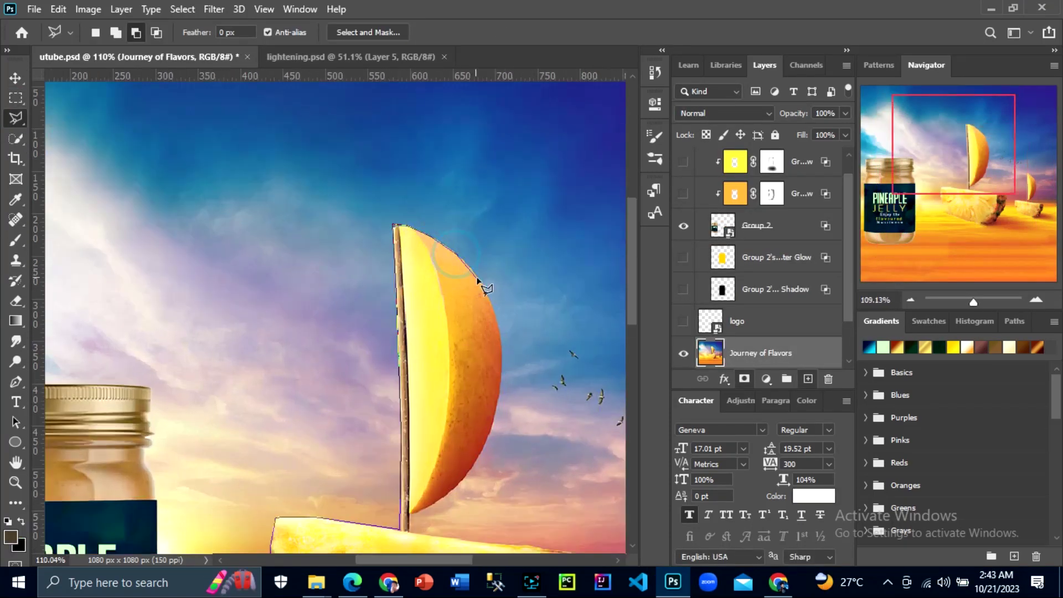
pyautogui.scroll(-4, 491, 260)
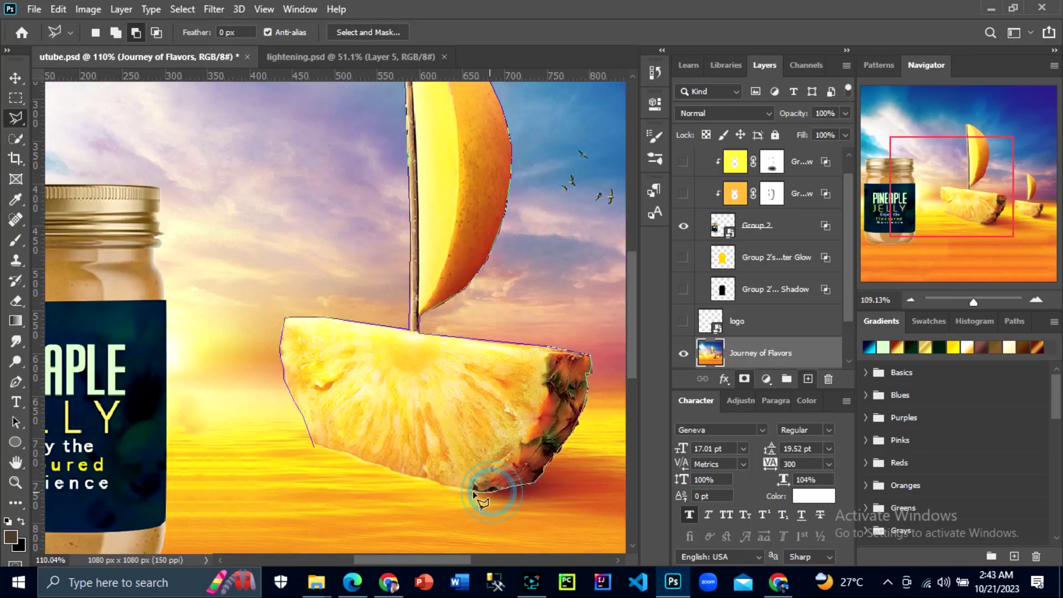
pyautogui.click(22, 80)
pyautogui.scroll(-3, 310, 386)
pyautogui.moveTo(222, 365); pyautogui.dragTo(315, 376)
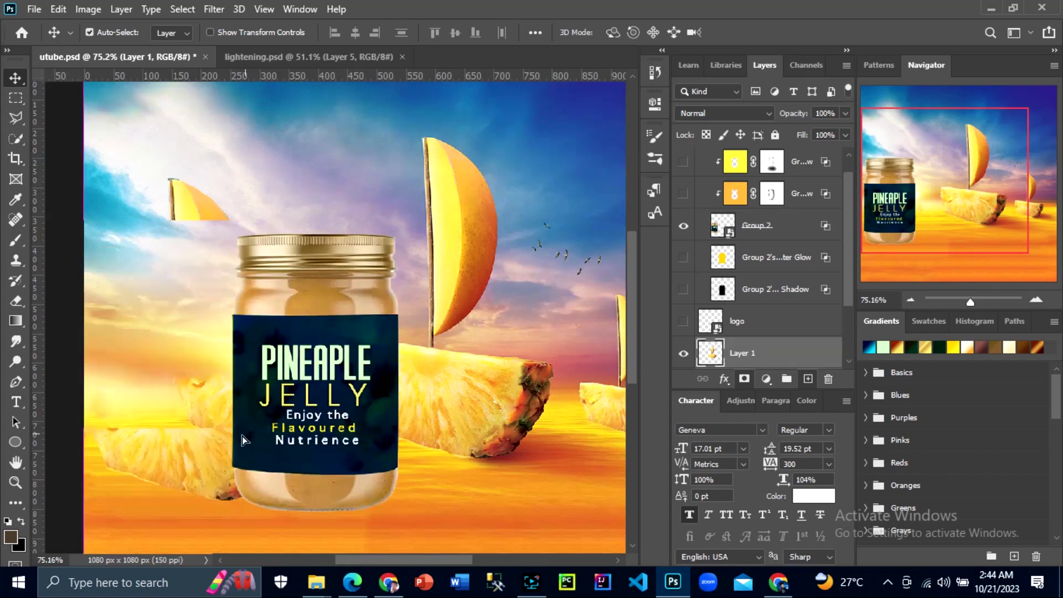
pyautogui.rightClick(232, 136)
pyautogui.press('Escape')
pyautogui.moveTo(342, 413); pyautogui.dragTo(401, 404)
# Turn on the jar's glow layers and select its outer glow.
pyautogui.scroll(-1, 401, 404)
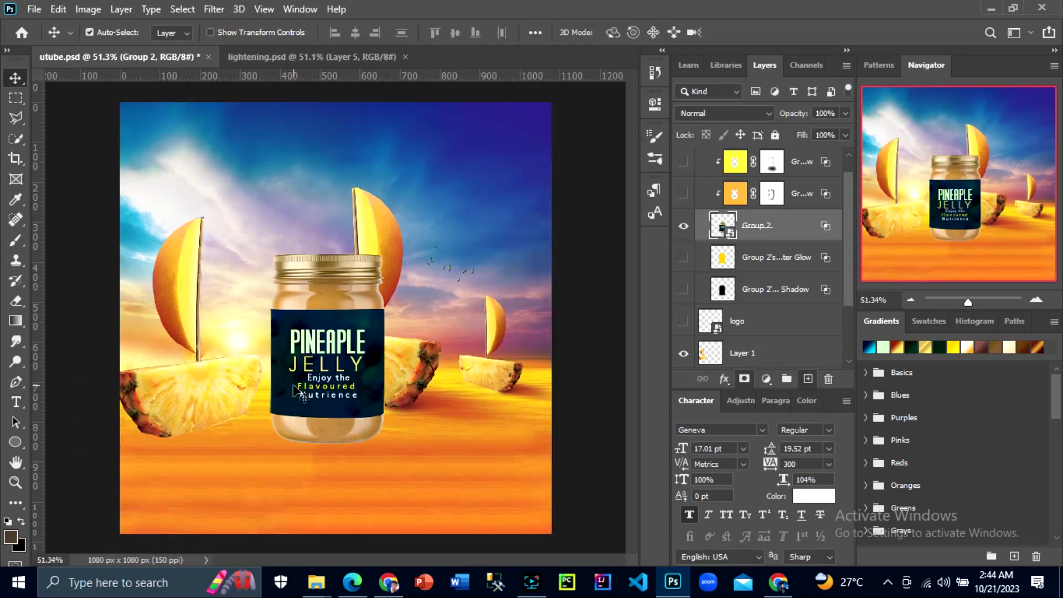
pyautogui.click(685, 194)
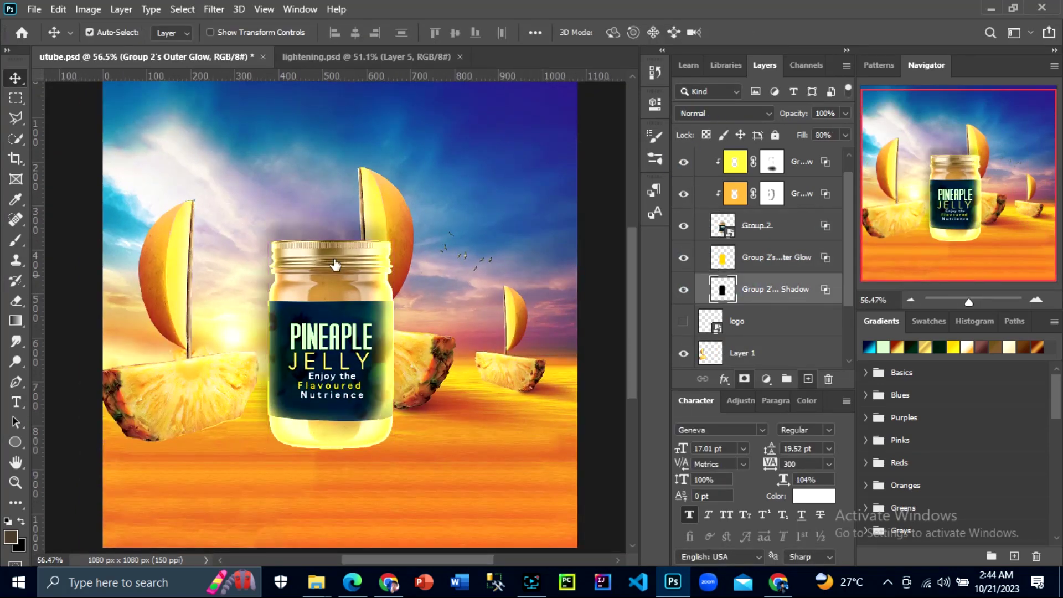
pyautogui.scroll(-1, 329, 252)
pyautogui.click(386, 260)
pyautogui.scroll(-1, 332, 318)
# Shift the left pineapple boat 56 px right and convert the pineapple layer to a Smart Object.
pyautogui.moveTo(177, 388); pyautogui.dragTo(192, 388)
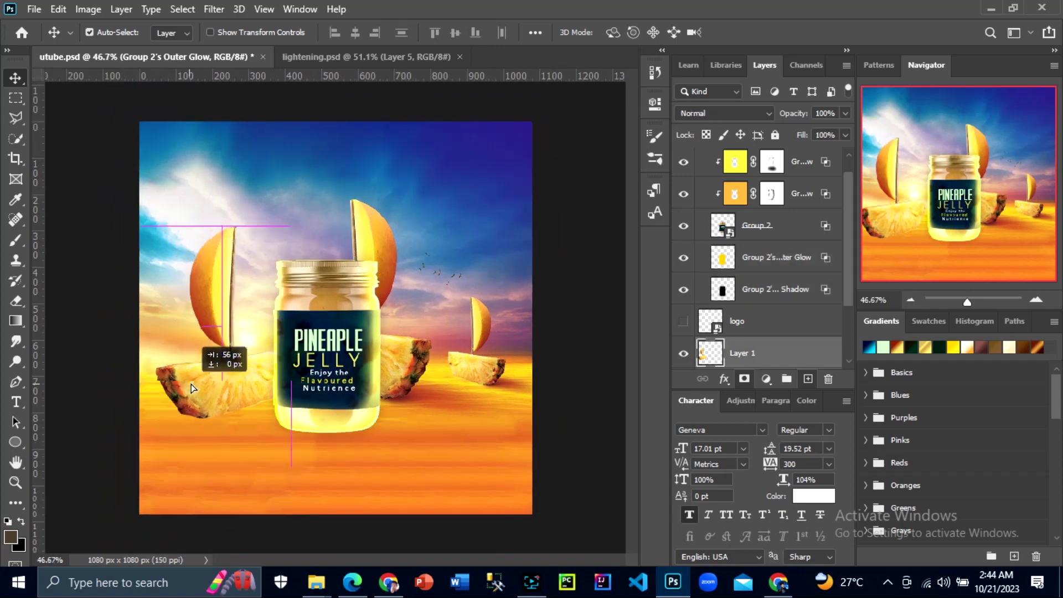
pyautogui.rightClick(776, 355)
pyautogui.click(820, 196)
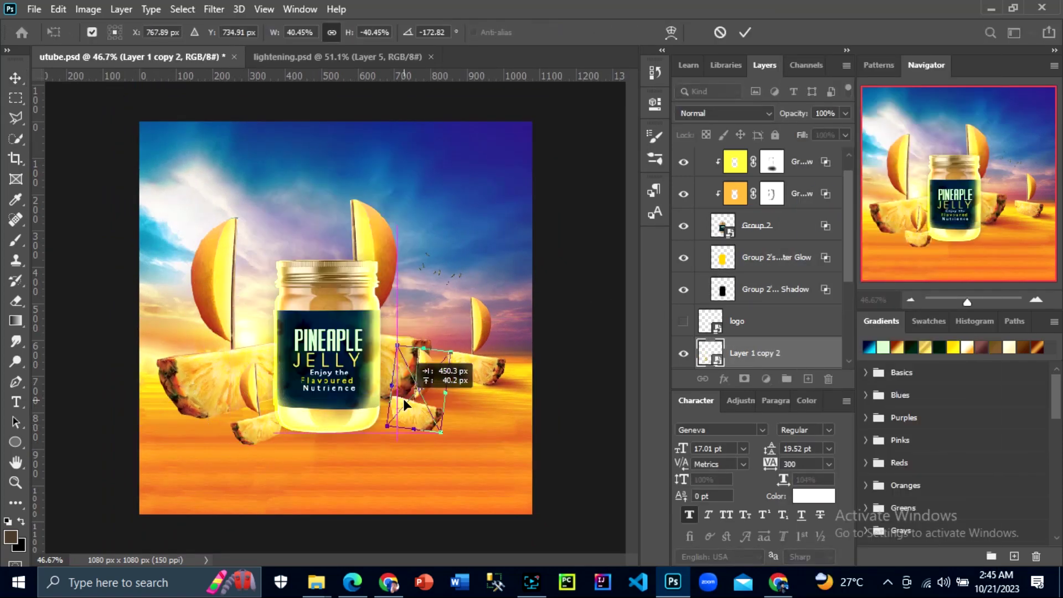
pyautogui.press('Escape')
# Place small pineapple-piece copies at the top and around the jar's base, expanding Group 3.
pyautogui.moveTo(753, 352); pyautogui.dragTo(735, 199)
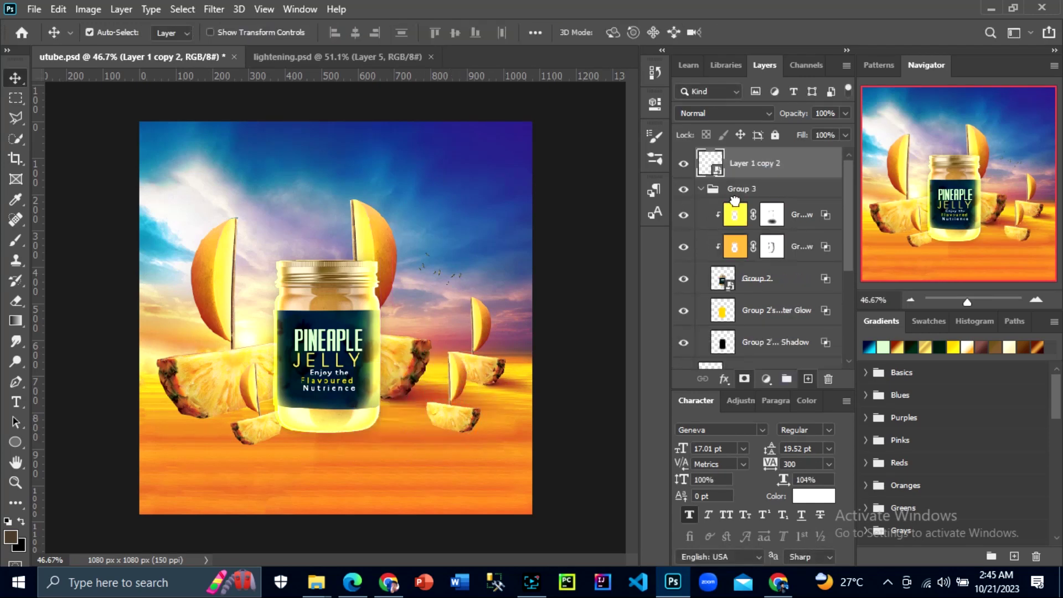
pyautogui.moveTo(360, 432); pyautogui.dragTo(365, 432)
pyautogui.scroll(1, 365, 387)
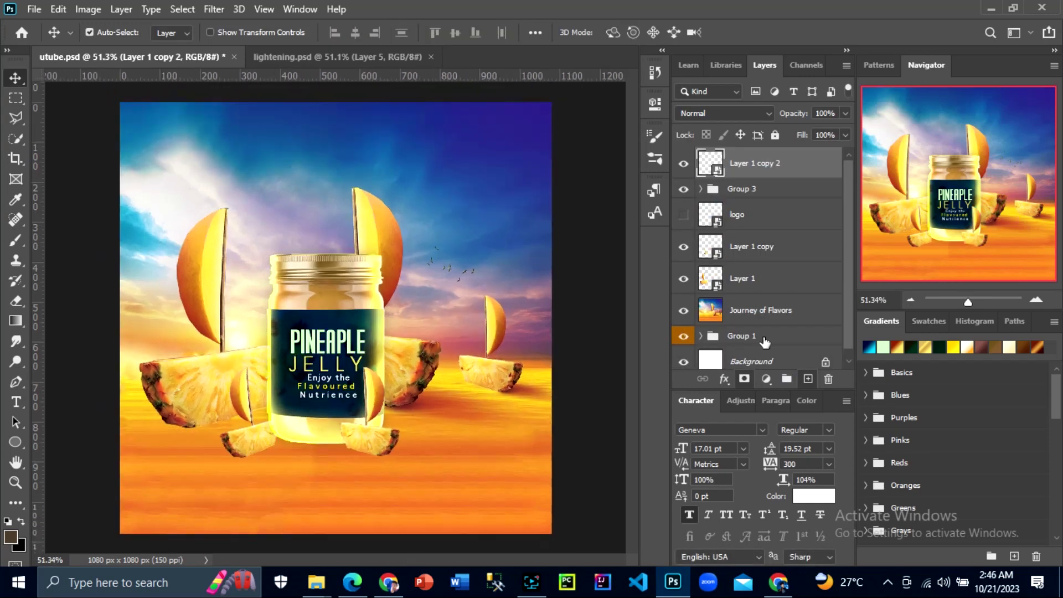
pyautogui.click(701, 188)
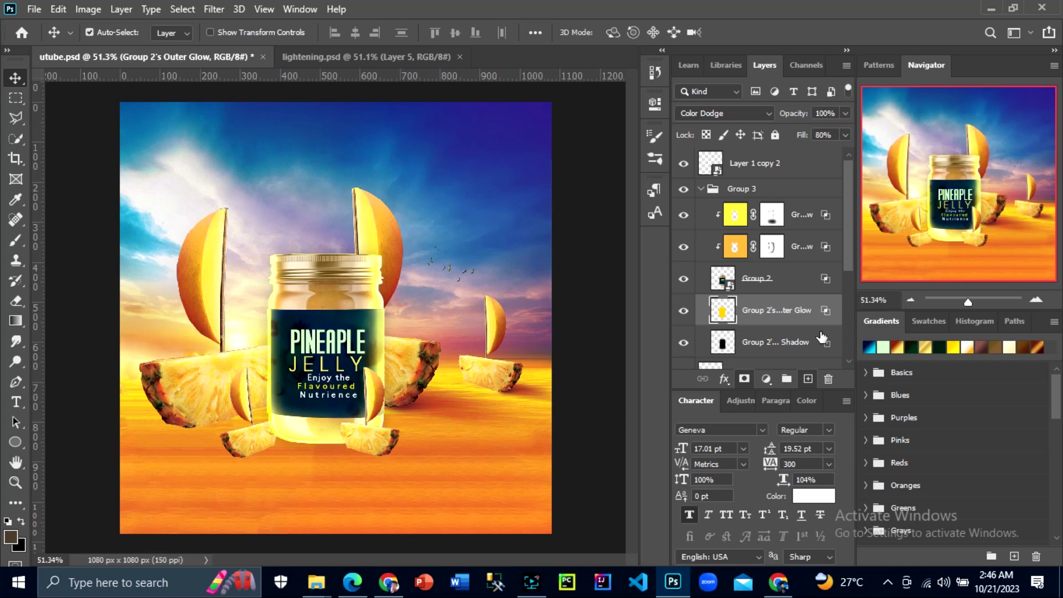
pyautogui.scroll(-1, 479, 295)
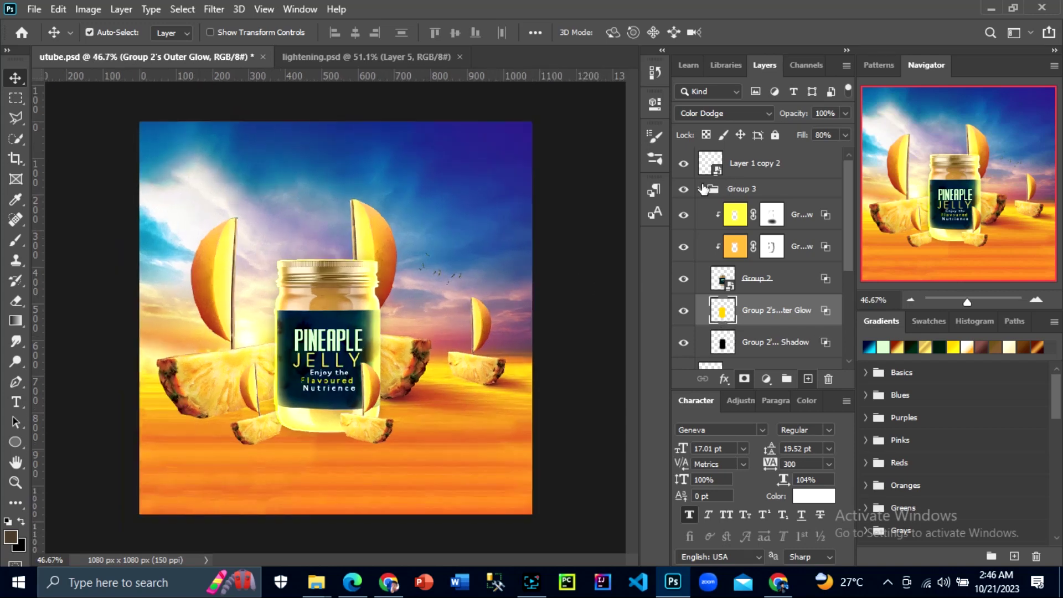
# Drag the Explosion image from the downloads folder into the poster.
pyautogui.click(700, 188)
pyautogui.click(317, 582)
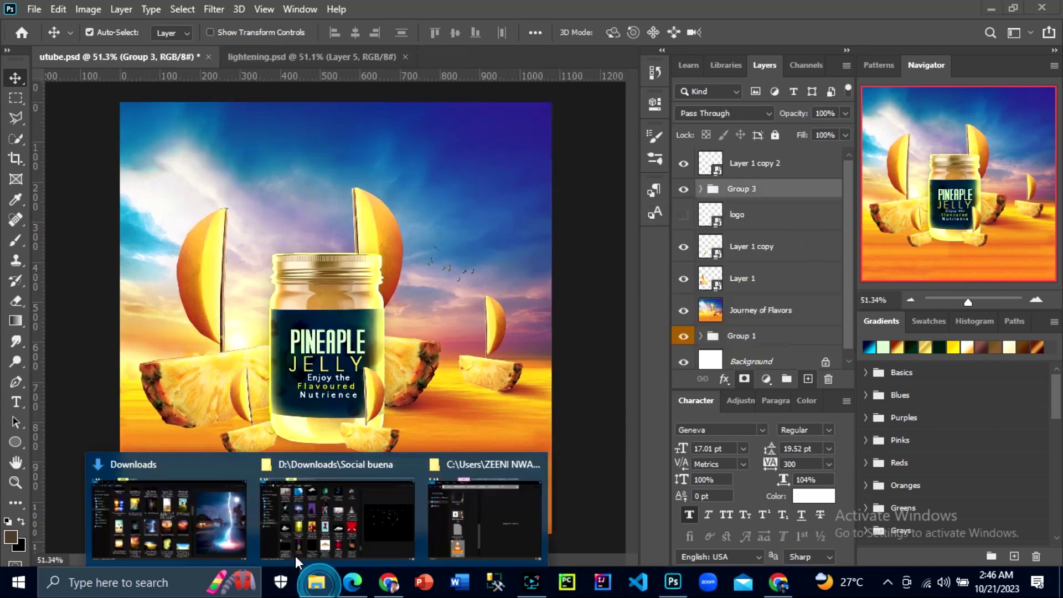
pyautogui.click(182, 520)
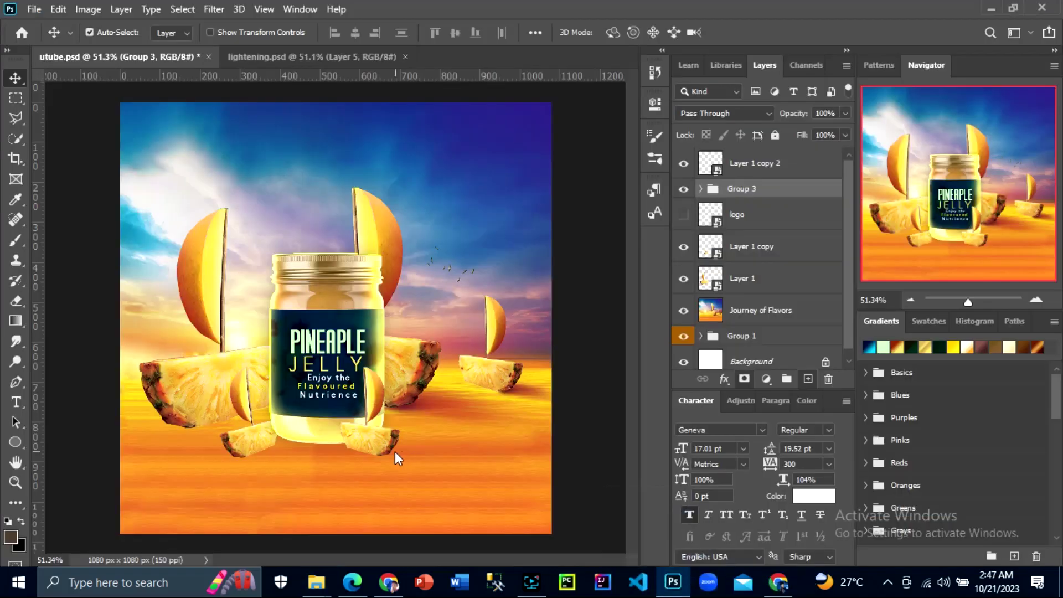
pyautogui.moveTo(164, 445); pyautogui.dragTo(406, 411)
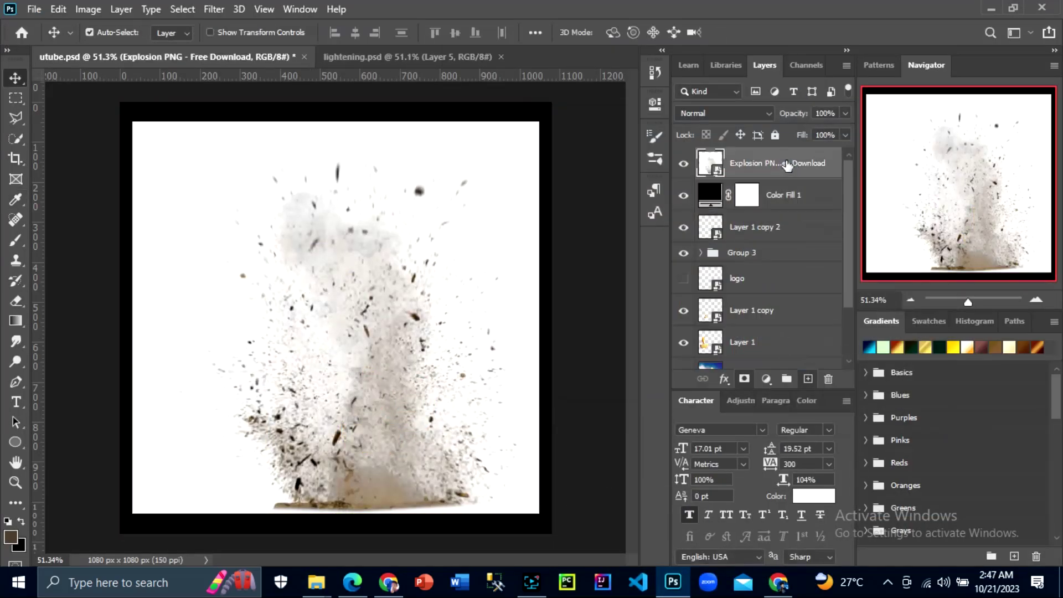
# Give the explosion a layer mask, Luminosity blend mode, and a new size and position.
pyautogui.click(121, 9)
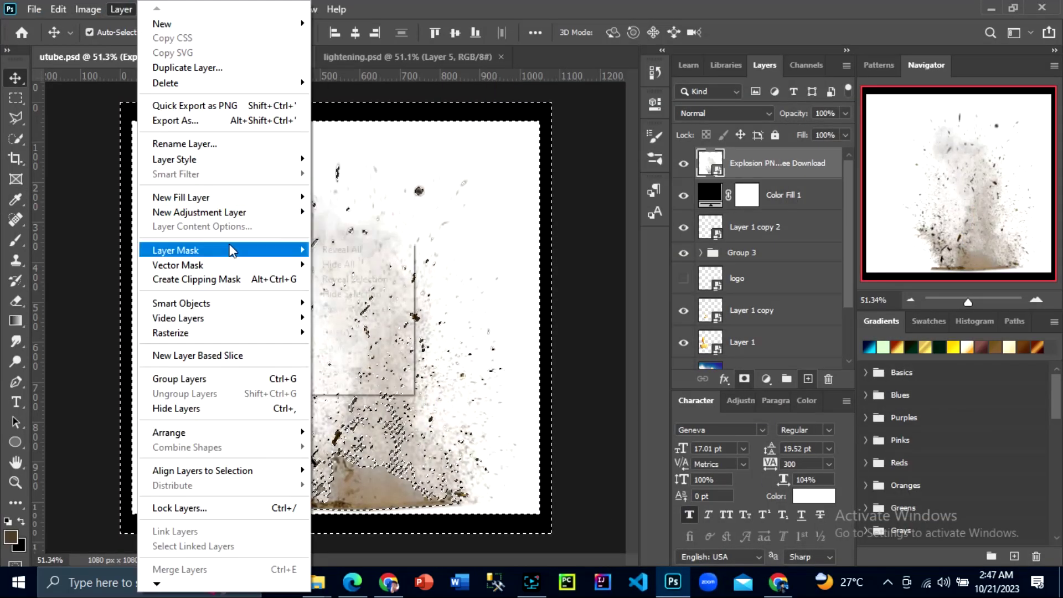
pyautogui.click(344, 272)
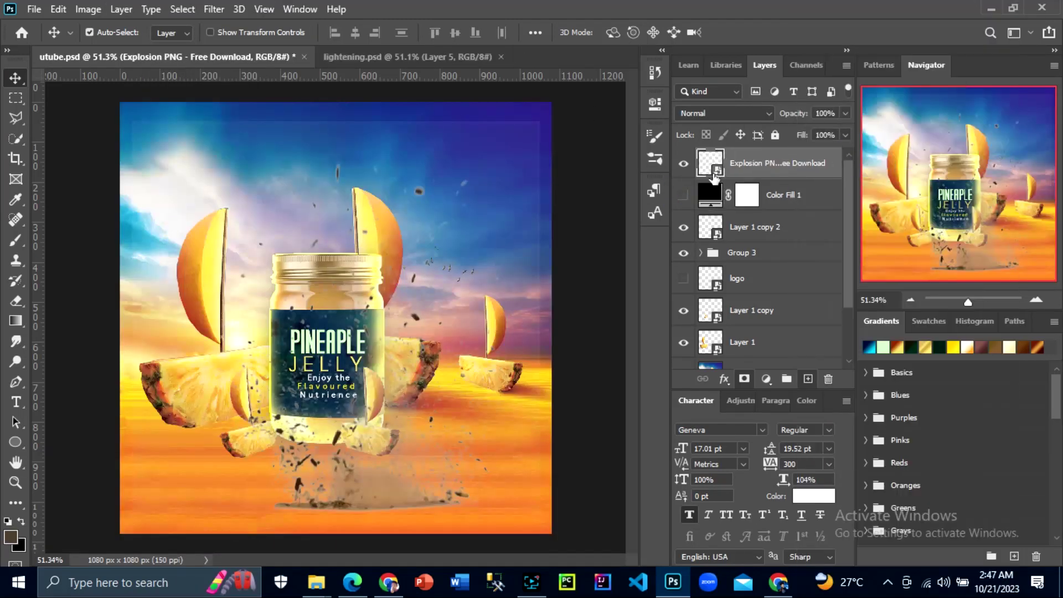
pyautogui.click(121, 9)
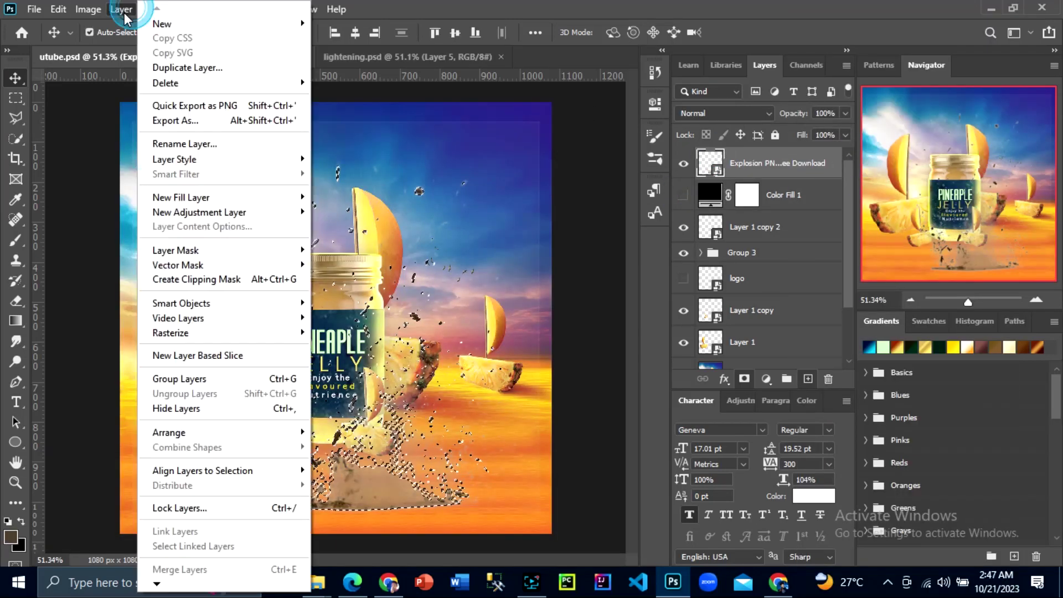
pyautogui.click(723, 113)
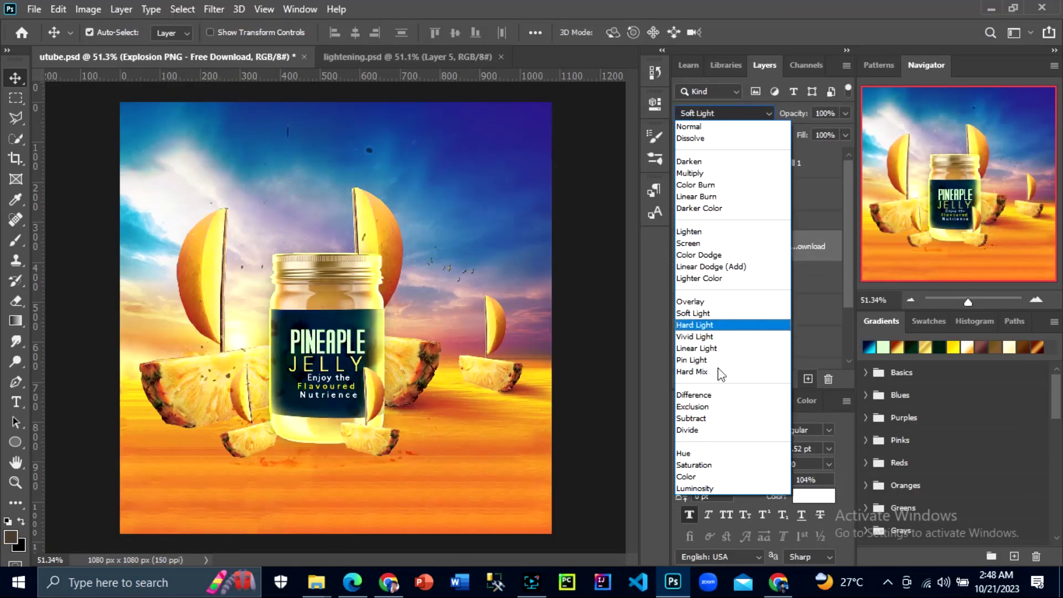
pyautogui.click(698, 488)
pyautogui.hotkey('ctrl', 't')
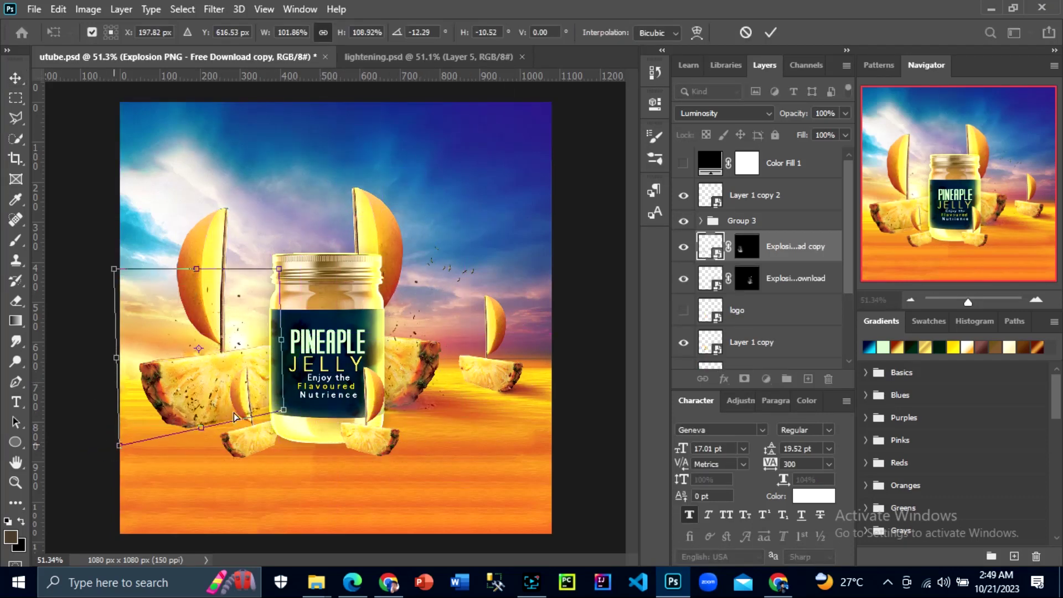
pyautogui.press('Return')
pyautogui.scroll(-2, 761, 294)
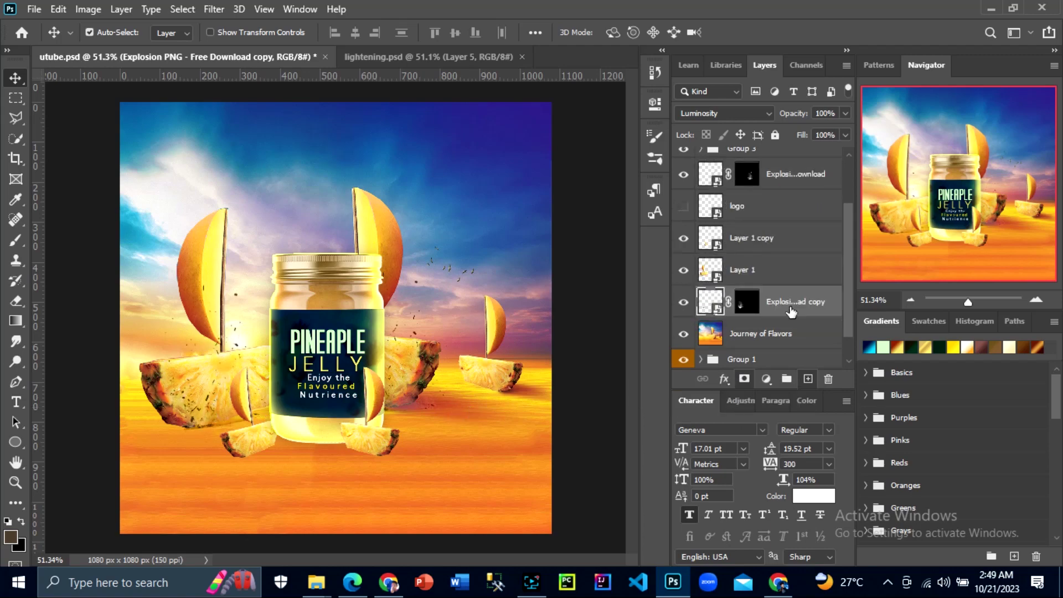
pyautogui.scroll(-2, 389, 314)
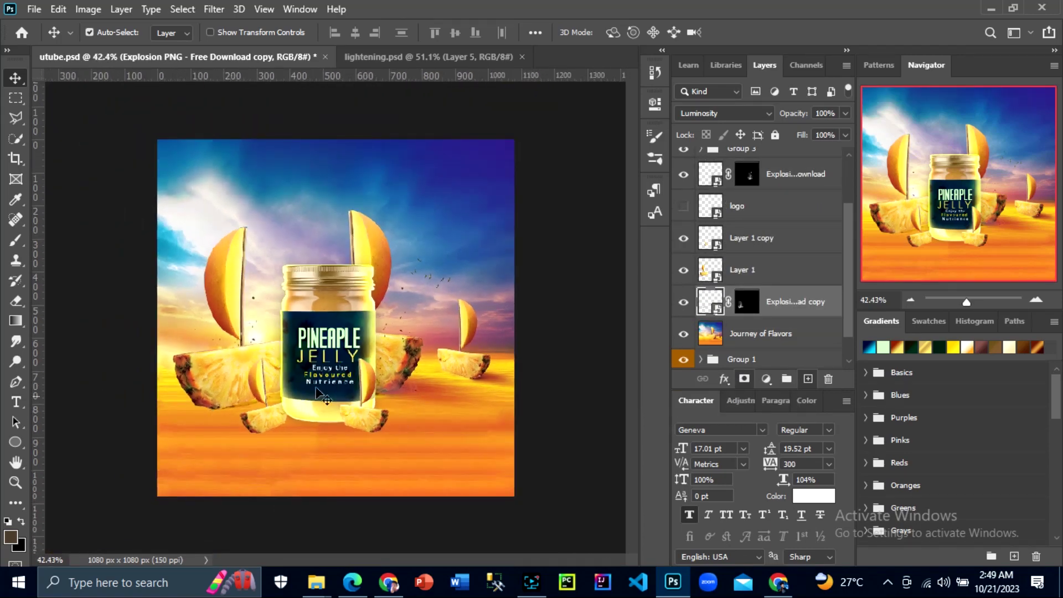
pyautogui.scroll(1, 390, 314)
# Select and expand Group 3 to reach the jar's glow layers.
pyautogui.click(747, 160)
pyautogui.scroll(-1, 388, 310)
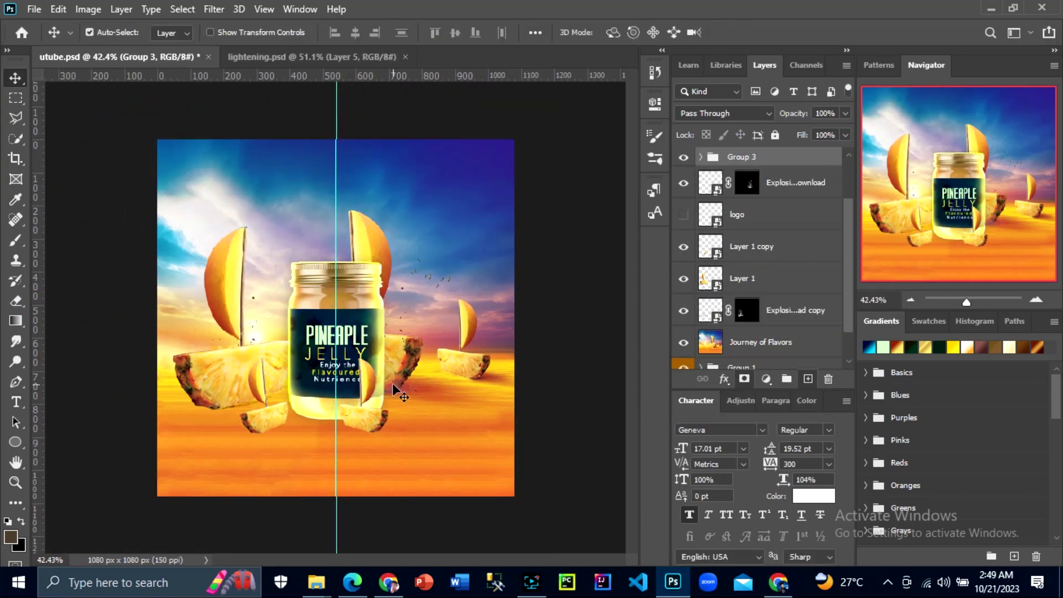
pyautogui.scroll(2, 388, 310)
pyautogui.keyDown('ctrl'); pyautogui.click(435, 408); pyautogui.keyUp('ctrl')
pyautogui.scroll(1, 405, 392)
pyautogui.click(700, 157)
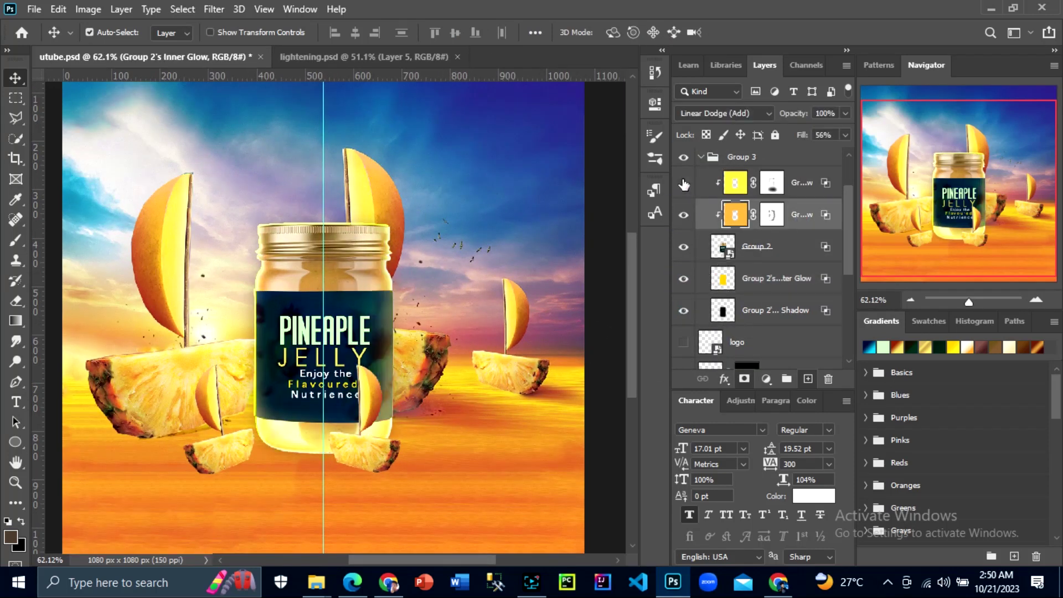
# Paint the upper glow layer's mask with a black brush.
pyautogui.click(772, 182)
pyautogui.press('b')
pyautogui.press('d')
pyautogui.scroll(-2, 587, 255)
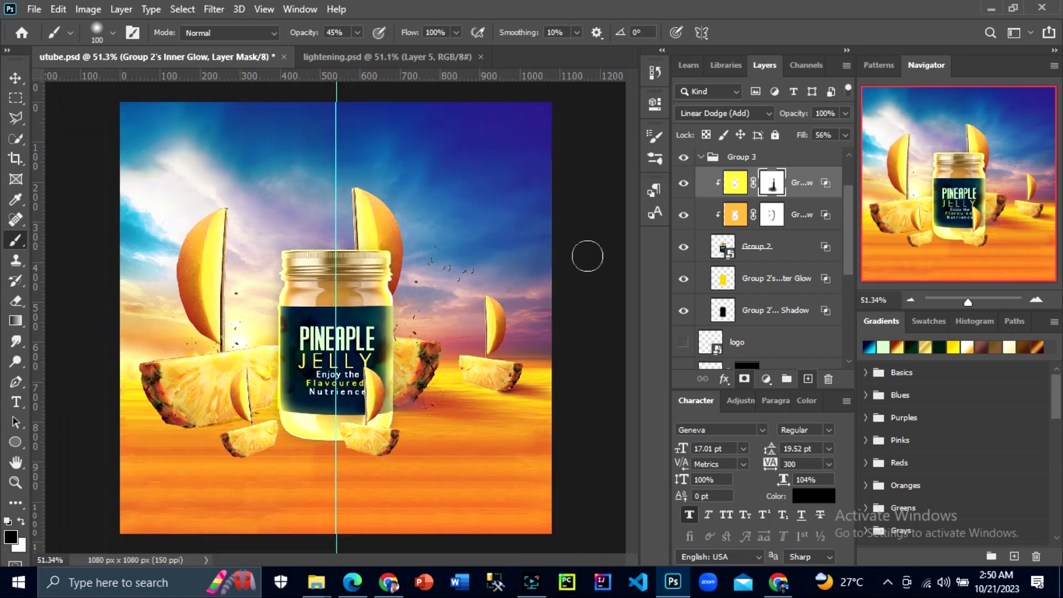
pyautogui.scroll(1, 390, 449)
pyautogui.click(15, 77)
pyautogui.scroll(-2, 324, 316)
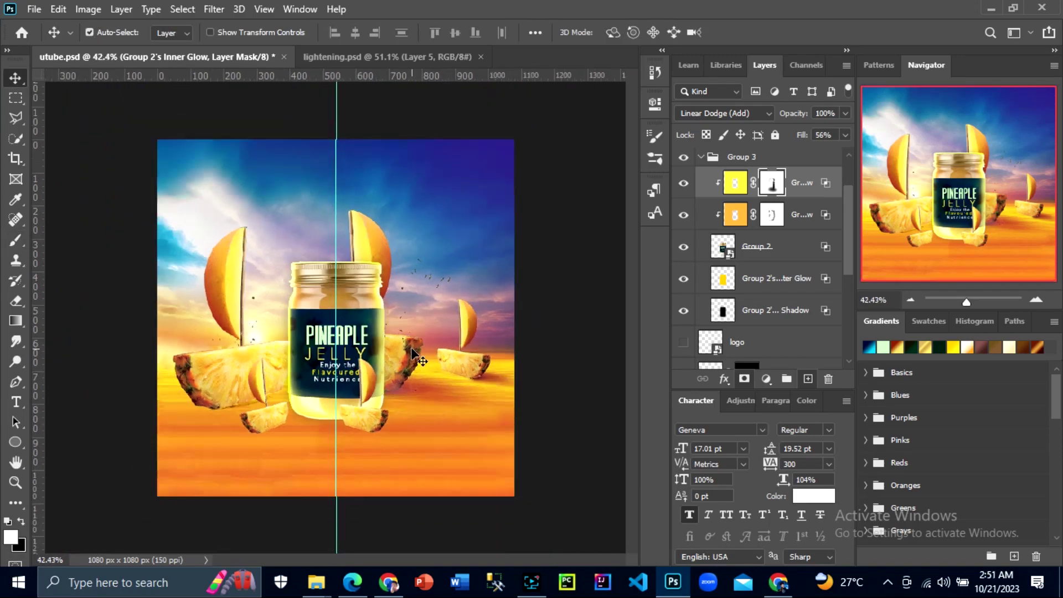
# Bring the Gold Dust image into the poster and place it below the jar.
pyautogui.click(316, 581)
pyautogui.moveTo(515, 294)
pyautogui.mouseDown()
pyautogui.moveTo(573, 505)
pyautogui.moveTo(408, 380)
pyautogui.mouseUp()
pyautogui.moveTo(427, 221)
pyautogui.mouseDown()
pyautogui.moveTo(369, 406)
pyautogui.moveTo(343, 388)
pyautogui.mouseUp()
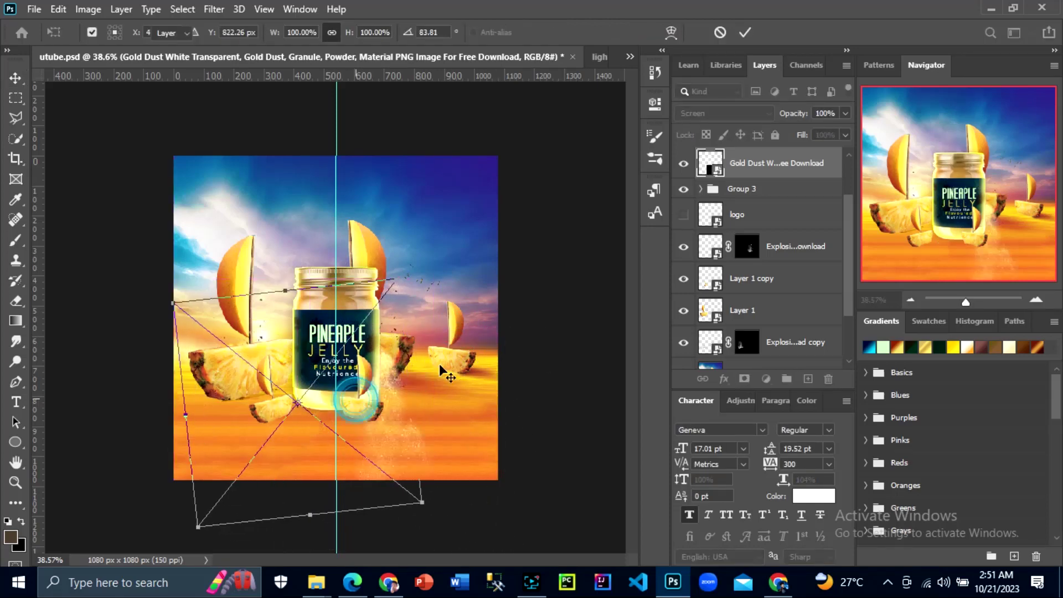
pyautogui.press('Return')
# Rasterize the gold dust layer, erase parts, and tilt it about 10 degrees.
pyautogui.press('e')
pyautogui.click(169, 372)
pyautogui.press('Return')
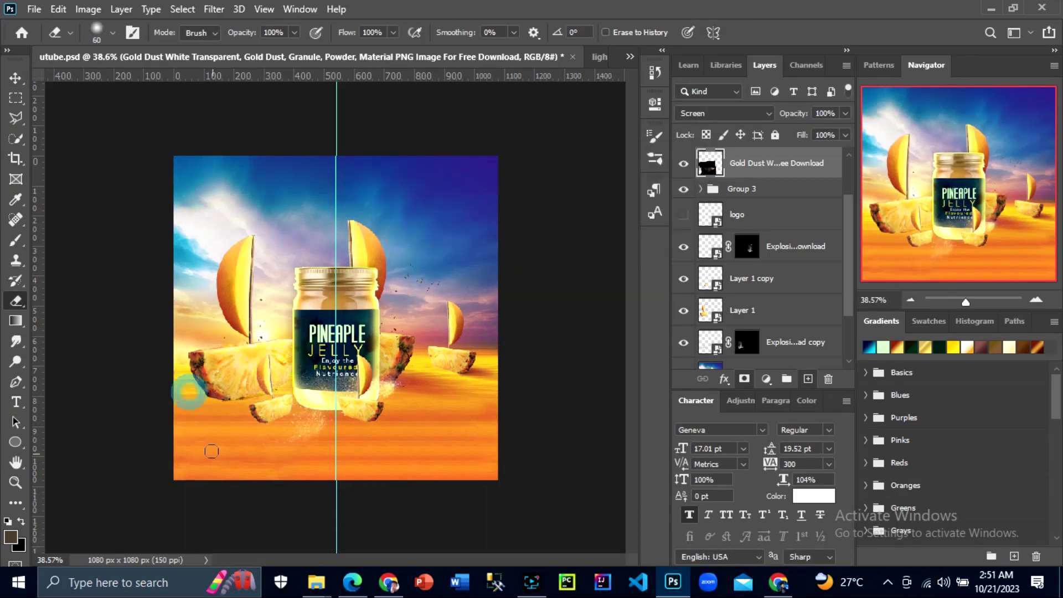
pyautogui.scroll(2, 415, 375)
pyautogui.moveTo(416, 375); pyautogui.dragTo(390, 431)
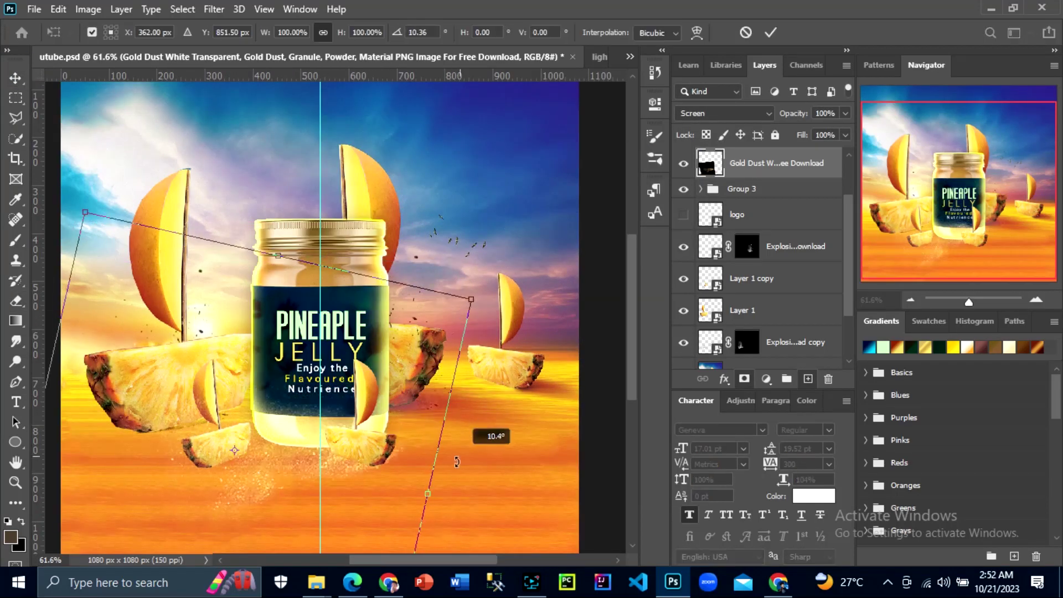
pyautogui.press('Return')
# Move the Gold Dust layer below the explosion and add a layer mask to it.
pyautogui.moveTo(724, 166); pyautogui.dragTo(732, 263)
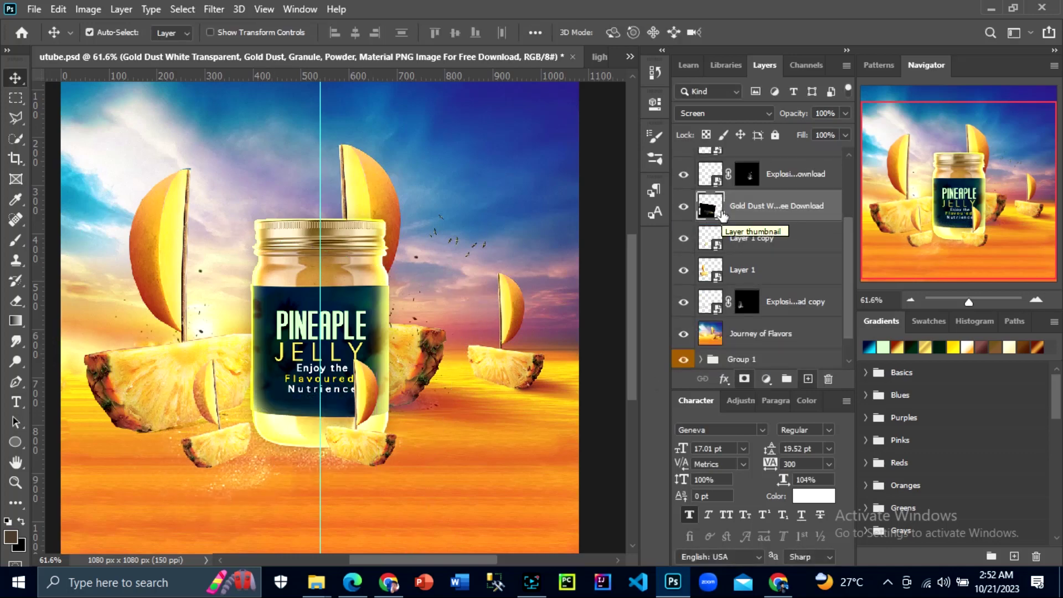
pyautogui.click(120, 9)
pyautogui.click(167, 247)
pyautogui.click(311, 247)
pyautogui.press('b')
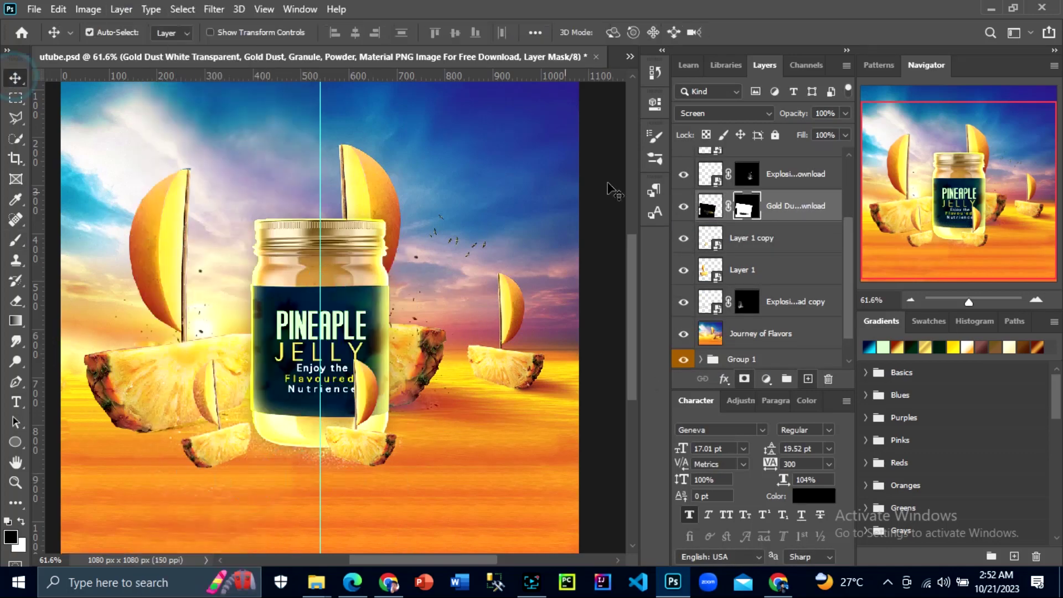
# Duplicate the gold dust, move the copy right, and flip it horizontally.
pyautogui.hotkey('ctrl', 'j')
pyautogui.moveTo(333, 332); pyautogui.dragTo(480, 365)
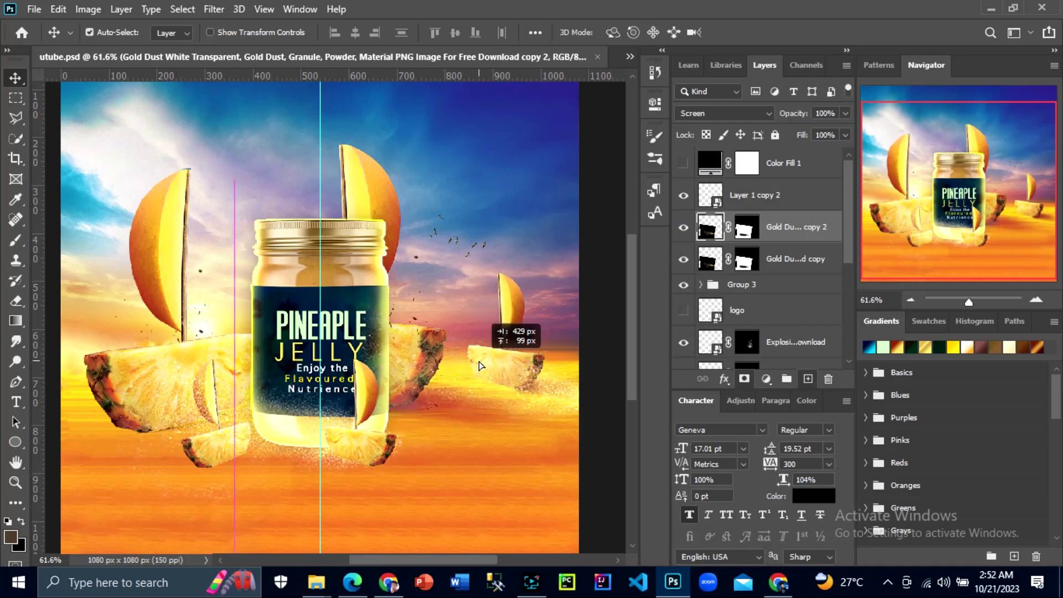
pyautogui.scroll(-2, 531, 408)
pyautogui.hotkey('ctrl', 't')
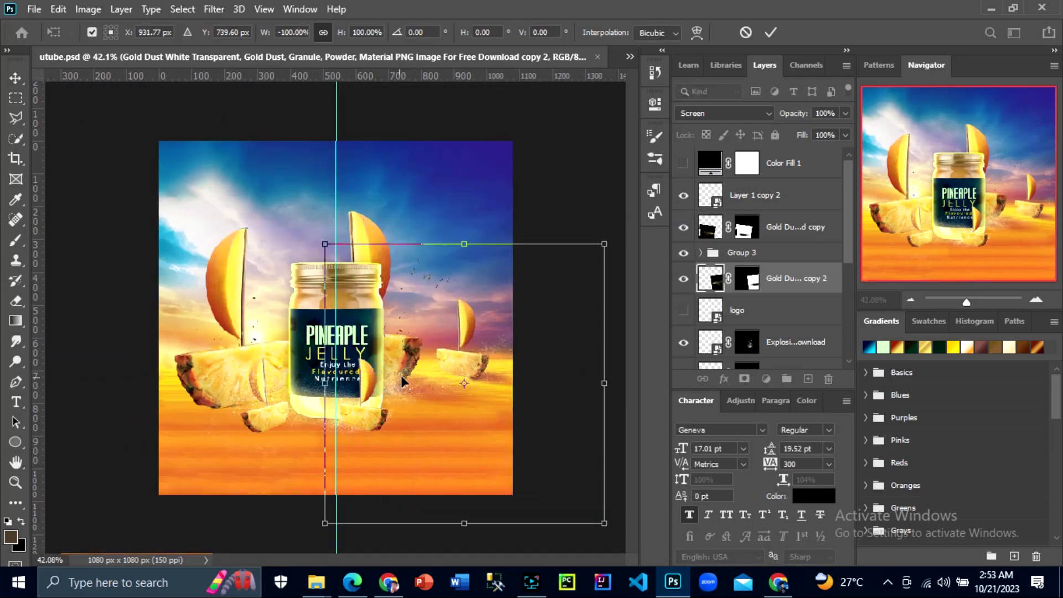
pyautogui.press('Return')
# Set the explosion copy to Screen blend mode and move it beside the jar.
pyautogui.scroll(1, 401, 376)
pyautogui.scroll(-1, 457, 408)
pyautogui.press('v')
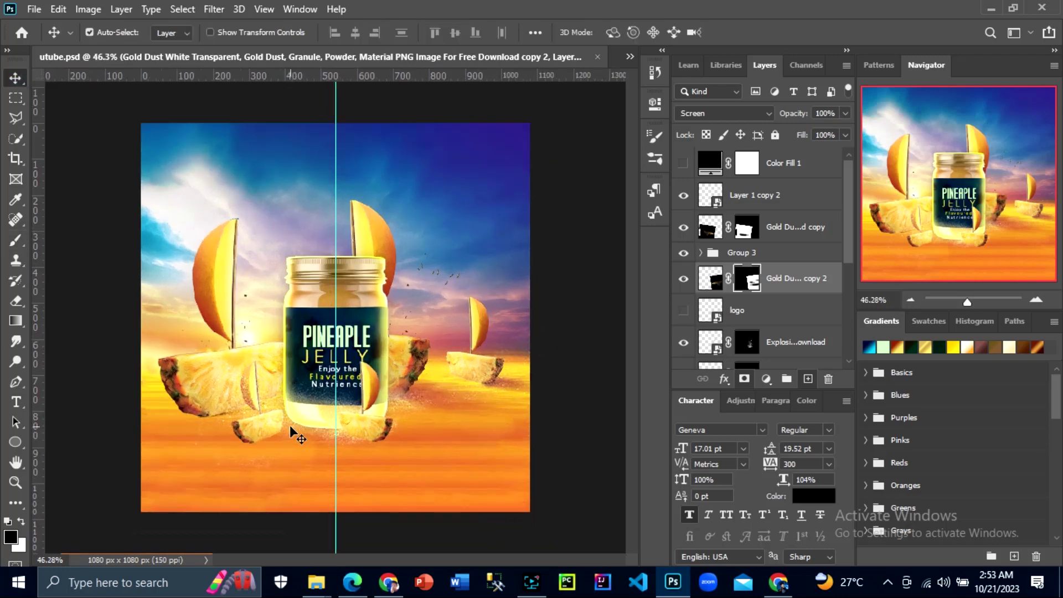
pyautogui.hotkey('alt', 'Tab')
pyautogui.hotkey('alt', 'Tab')
pyautogui.click(814, 239)
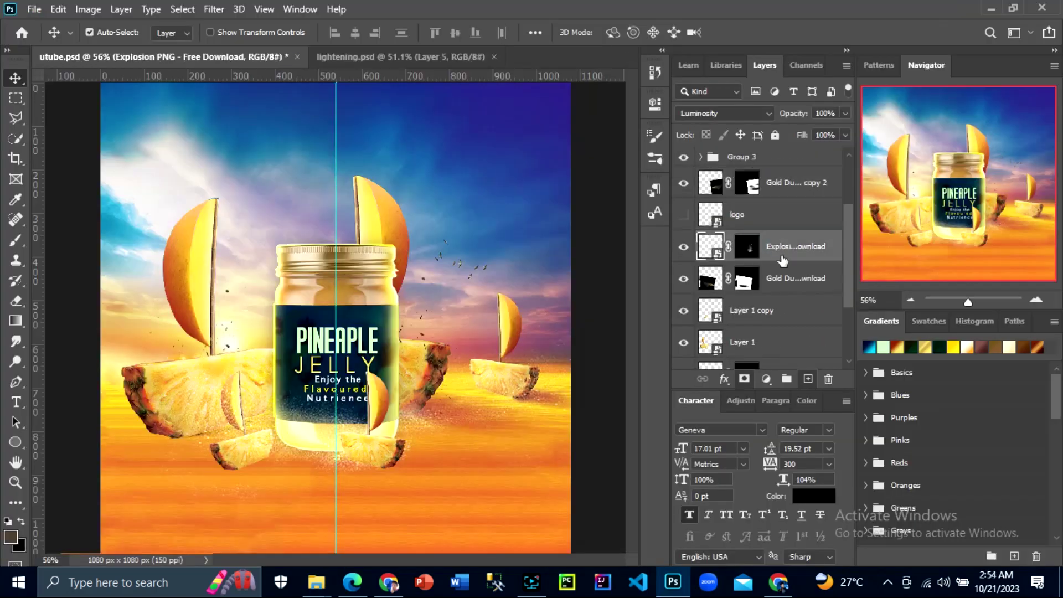
pyautogui.click(814, 195)
pyautogui.click(723, 113)
pyautogui.moveTo(291, 429); pyautogui.dragTo(336, 457)
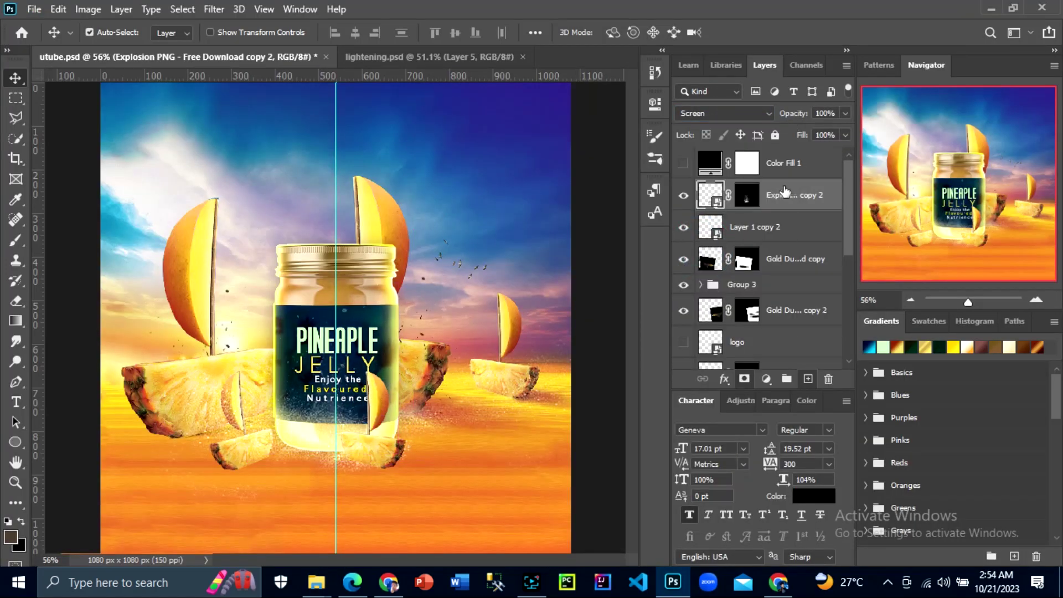
pyautogui.moveTo(767, 270); pyautogui.dragTo(767, 274)
# Place the cloud image, then duplicate it and flip the copy horizontally.
pyautogui.hotkey('alt', 'Tab')
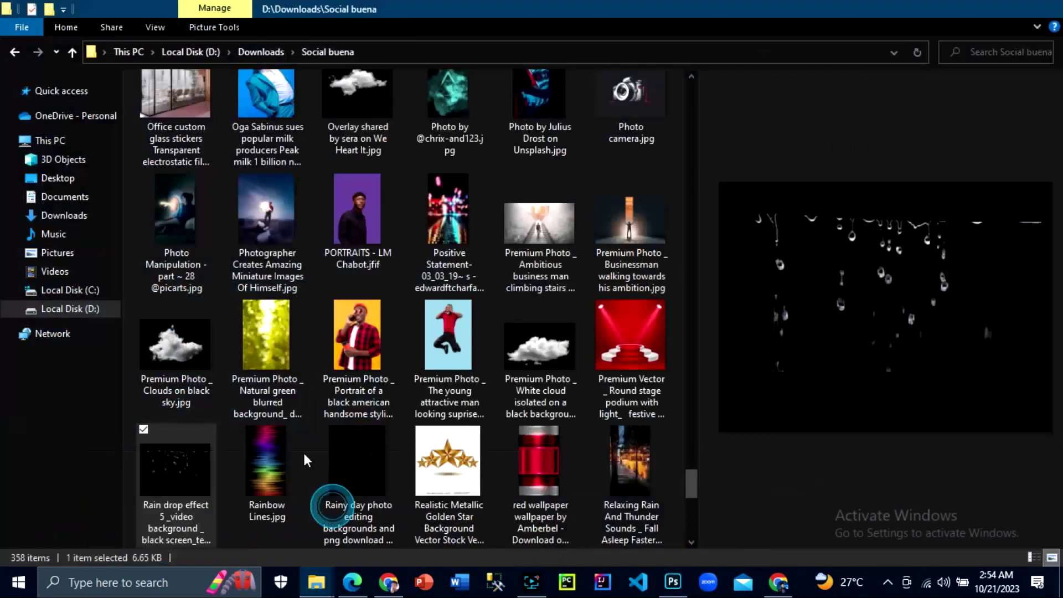
pyautogui.moveTo(176, 346)
pyautogui.mouseDown()
pyautogui.moveTo(618, 513)
pyautogui.moveTo(333, 305)
pyautogui.mouseUp()
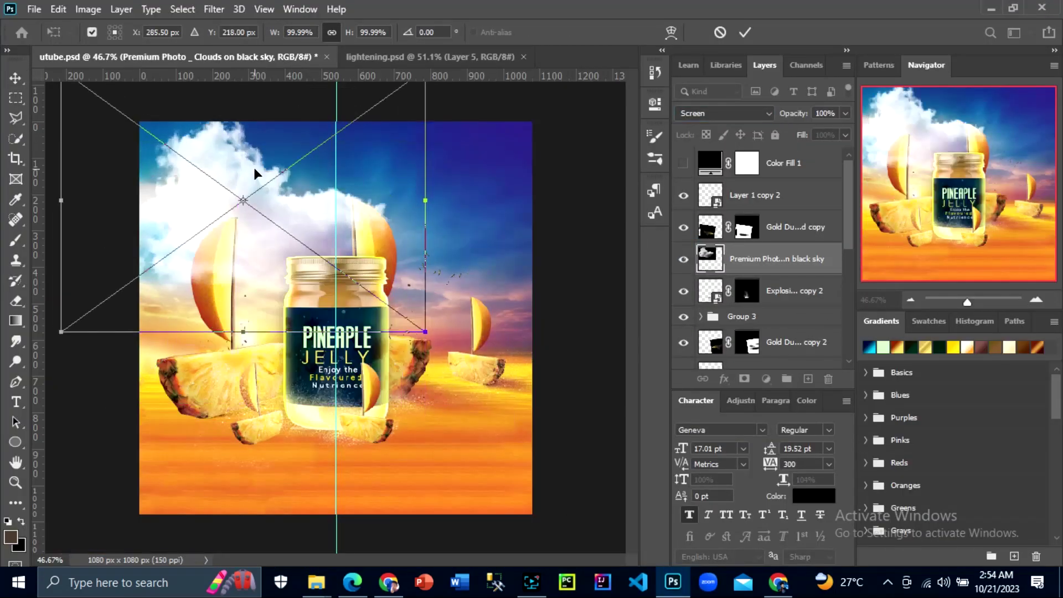
pyautogui.press('Return')
pyautogui.doubleClick(814, 269)
pyautogui.press('Escape')
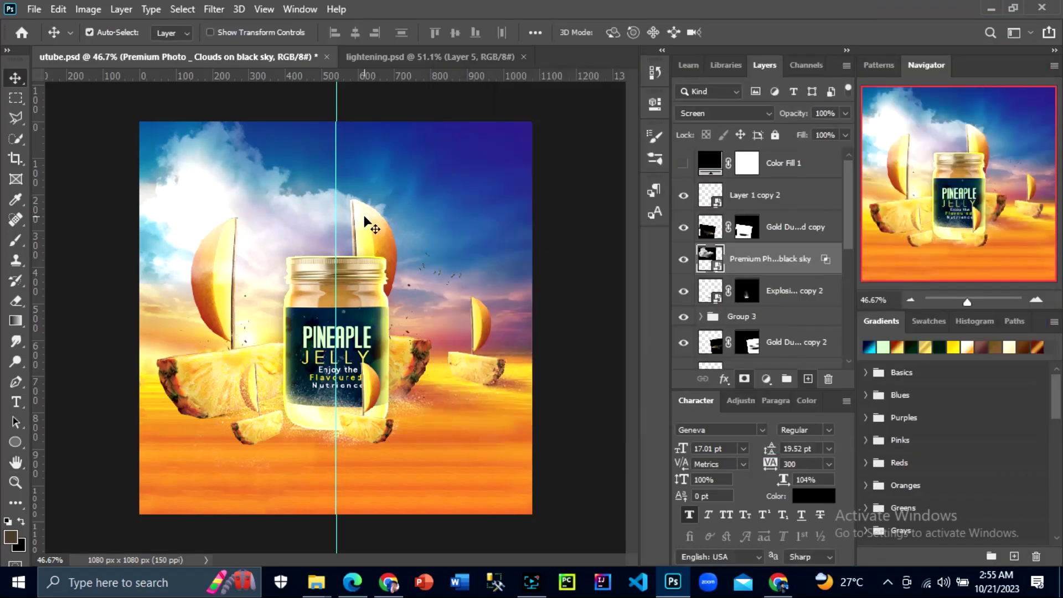
pyautogui.hotkey('ctrl', 'j')
pyautogui.hotkey('ctrl', 't')
pyautogui.moveTo(406, 329); pyautogui.dragTo(485, 348)
pyautogui.rightClick(485, 348)
pyautogui.click(487, 474)
pyautogui.press('Return')
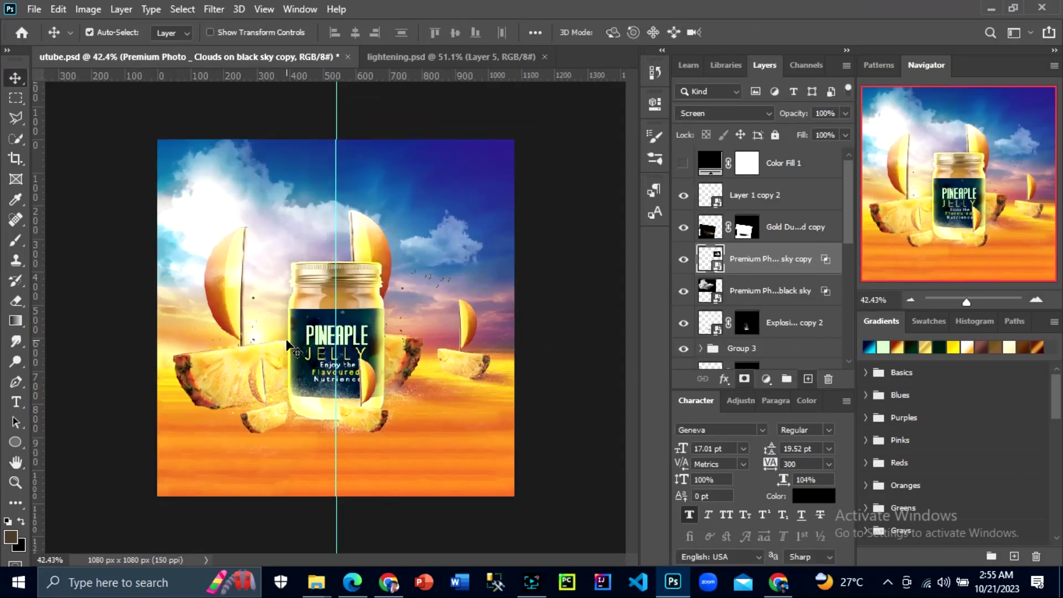
# Move the sky copy over the jar, give it a 1.9 px Gaussian Blur, and save.
pyautogui.hotkey('ctrl', 't')
pyautogui.moveTo(543, 169); pyautogui.dragTo(385, 284)
pyautogui.click(213, 10)
pyautogui.click(238, 22)
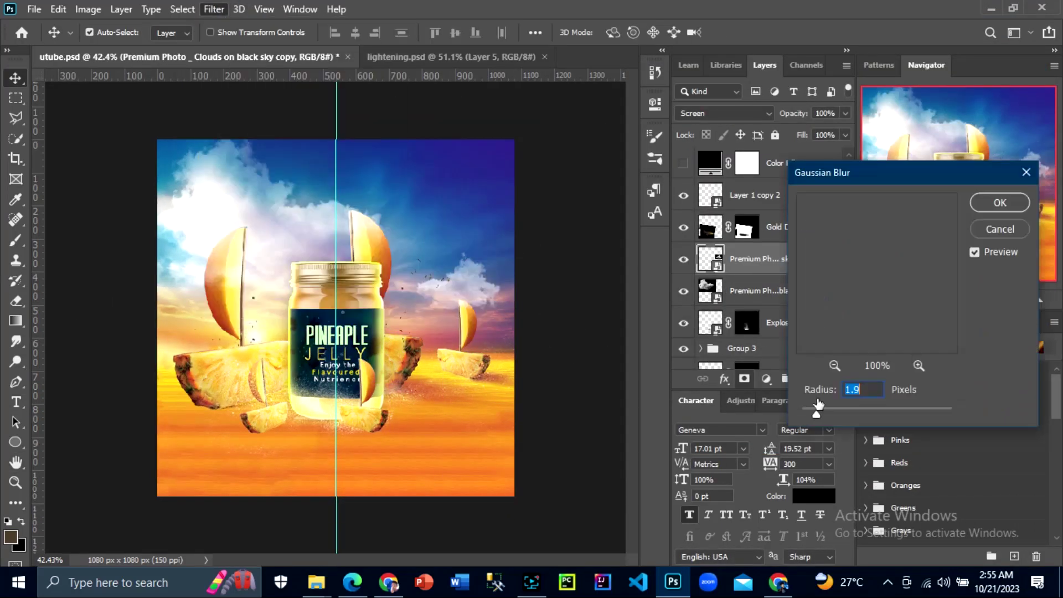
pyautogui.press('Return')
pyautogui.scroll(1, 260, 518)
pyautogui.hotkey('ctrl', 's')
# Bring in the Light Png image, blend it with Linear Dodge (Add), and resize it.
pyautogui.hotkey('alt', 'Tab')
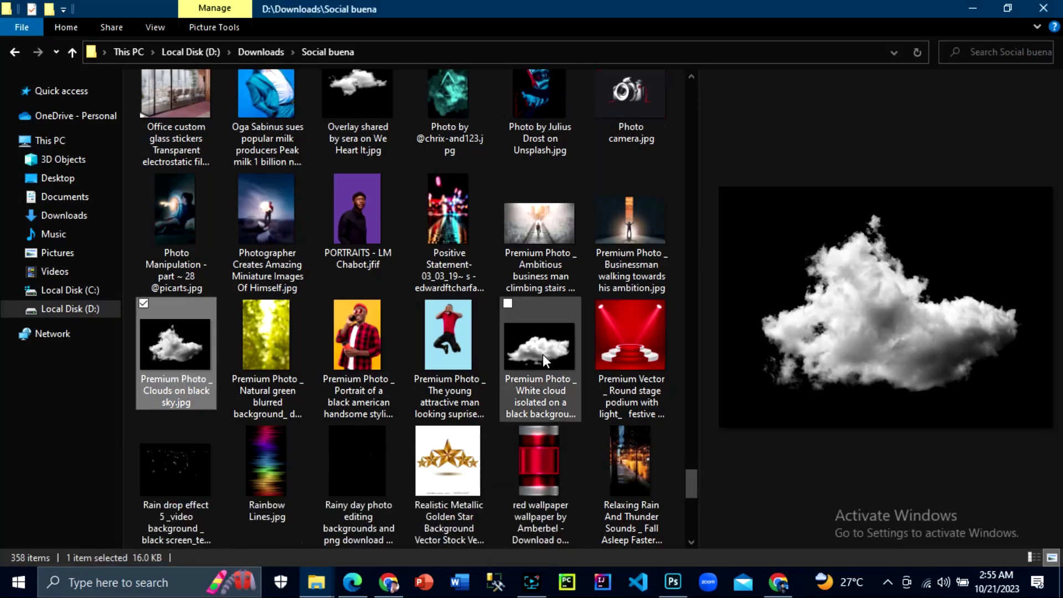
pyautogui.scroll(-5, 543, 355)
pyautogui.click(360, 464)
pyautogui.scroll(10, 453, 459)
pyautogui.moveTo(449, 460); pyautogui.dragTo(332, 316)
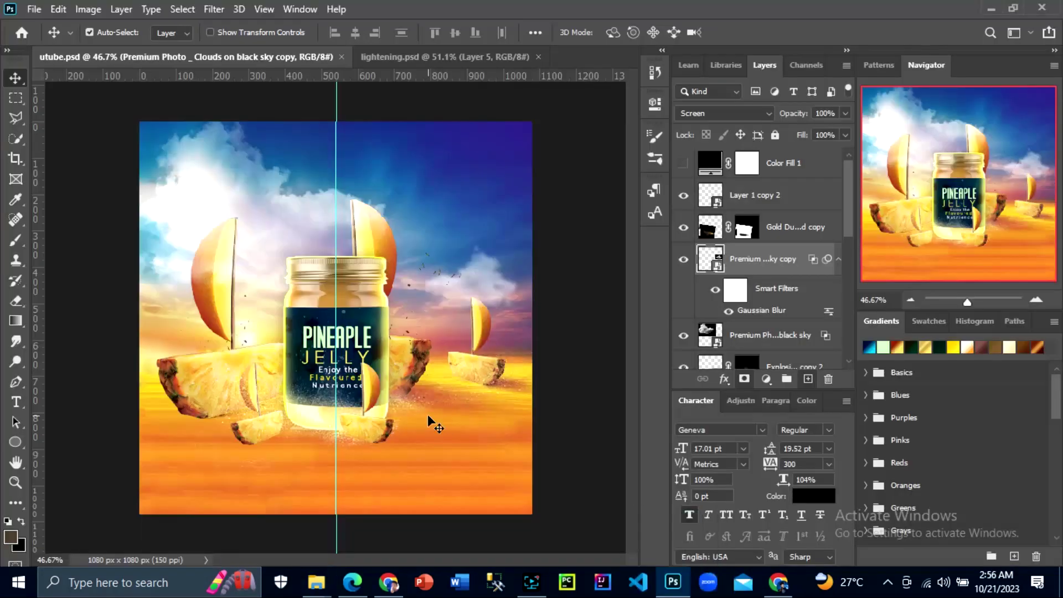
pyautogui.click(723, 113)
pyautogui.click(720, 266)
pyautogui.moveTo(476, 161); pyautogui.dragTo(421, 210)
pyautogui.press('Return')
# Move Light Png below Group 3, shrink the glow, and apply a Radial Blur.
pyautogui.moveTo(756, 379); pyautogui.dragTo(754, 279)
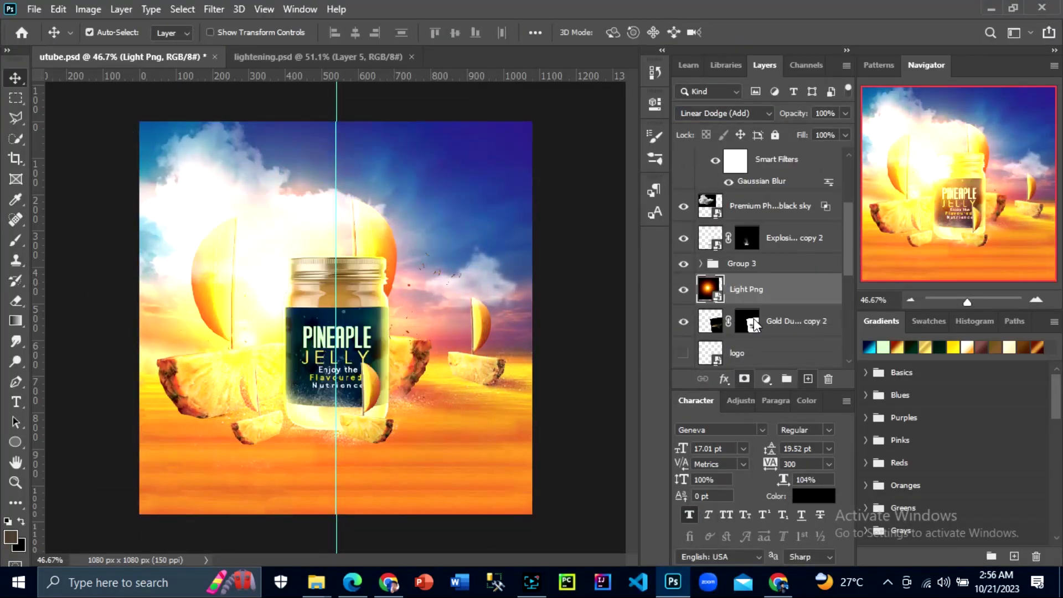
pyautogui.hotkey('ctrl', 't')
pyautogui.moveTo(178, 107); pyautogui.dragTo(255, 209)
pyautogui.press('Return')
pyautogui.click(214, 9)
pyautogui.moveTo(448, 285)
pyautogui.click(440, 288)
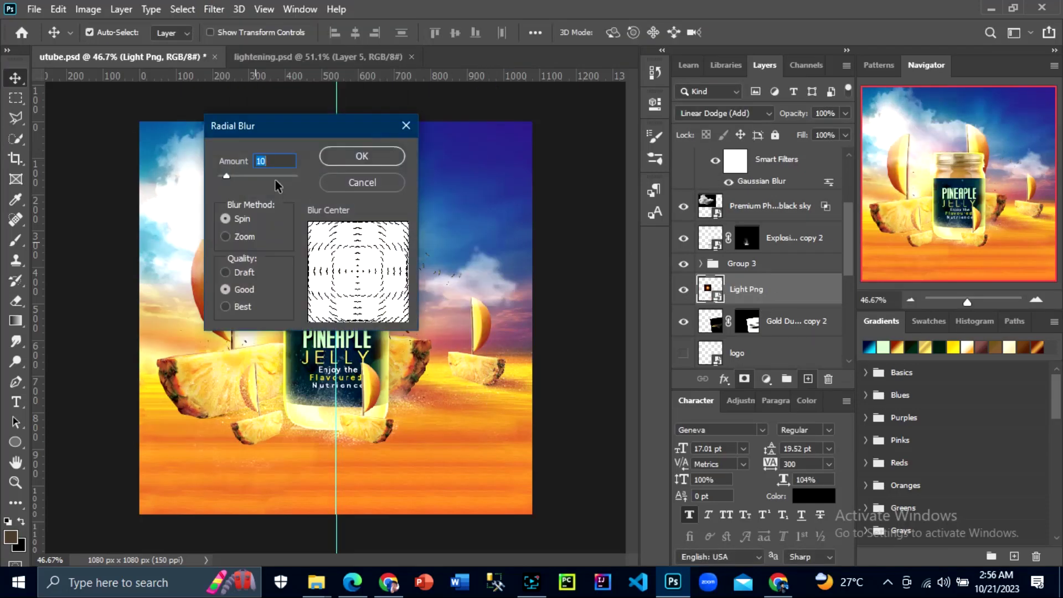
pyautogui.click(394, 155)
# Set the light layer to Screen and pick the cloud overlay image from the folder.
pyautogui.click(723, 113)
pyautogui.click(700, 245)
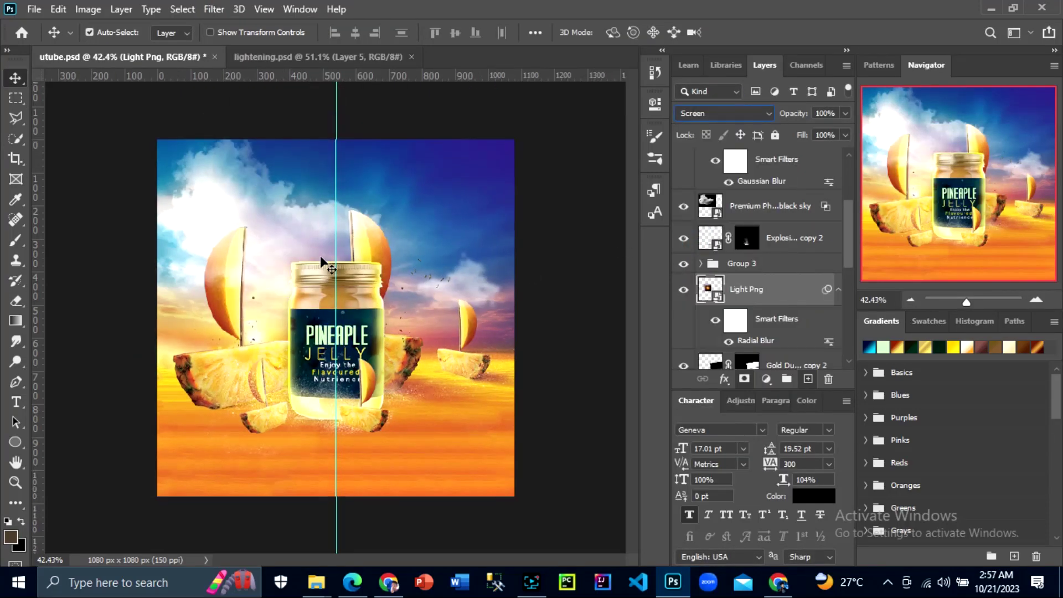
pyautogui.click(337, 515)
pyautogui.click(351, 447)
# Place and scale down the cloud overlay, then find the dark cloud image in the folder.
pyautogui.moveTo(350, 447); pyautogui.dragTo(332, 315)
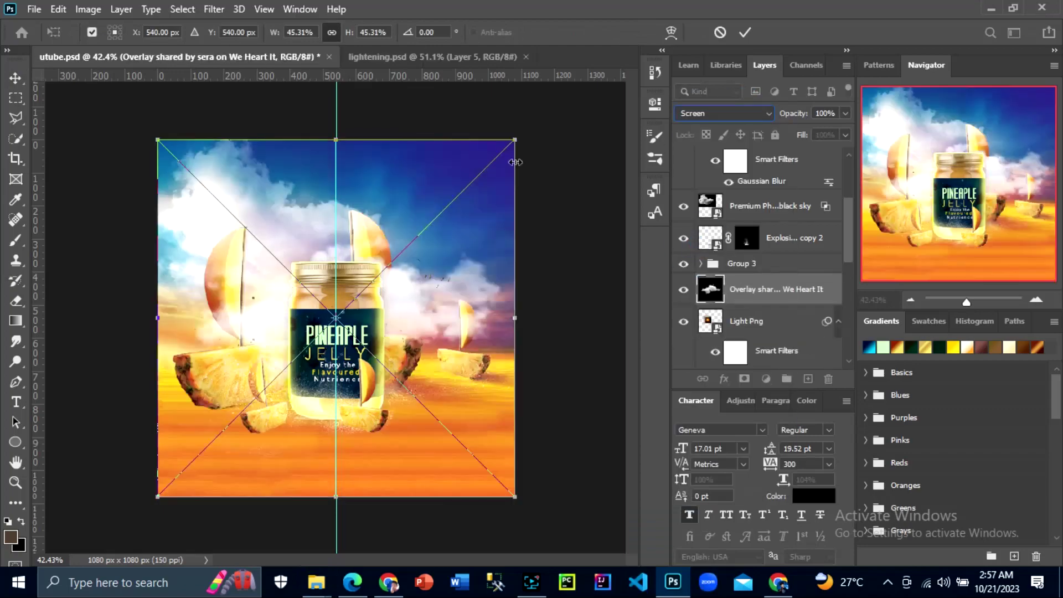
pyautogui.moveTo(515, 139)
pyautogui.mouseDown()
pyautogui.moveTo(275, 317)
pyautogui.moveTo(463, 207)
pyautogui.mouseUp()
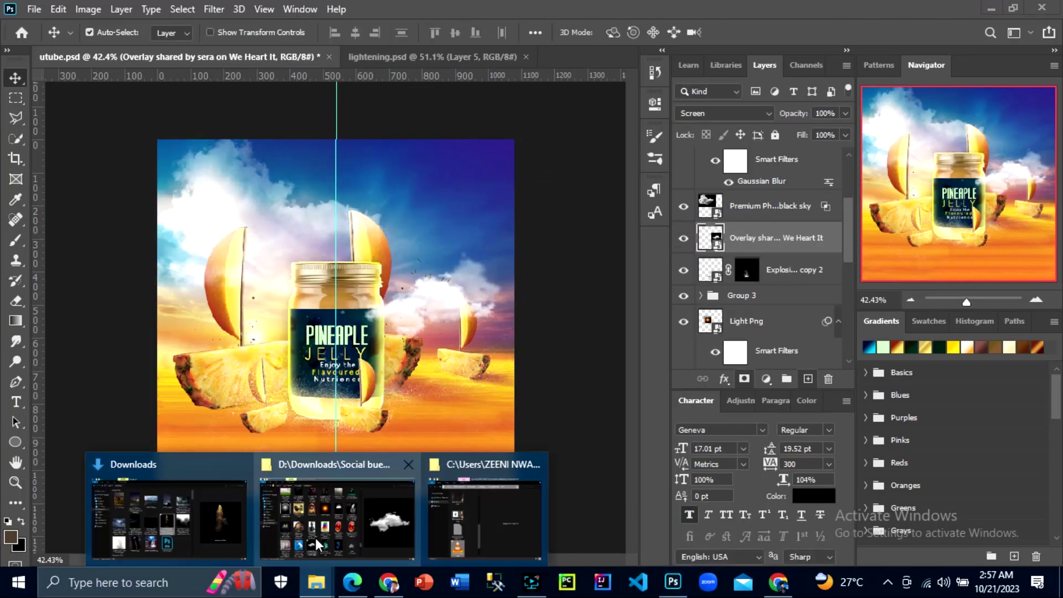
pyautogui.click(334, 510)
pyautogui.scroll(5, 333, 354)
pyautogui.click(333, 353)
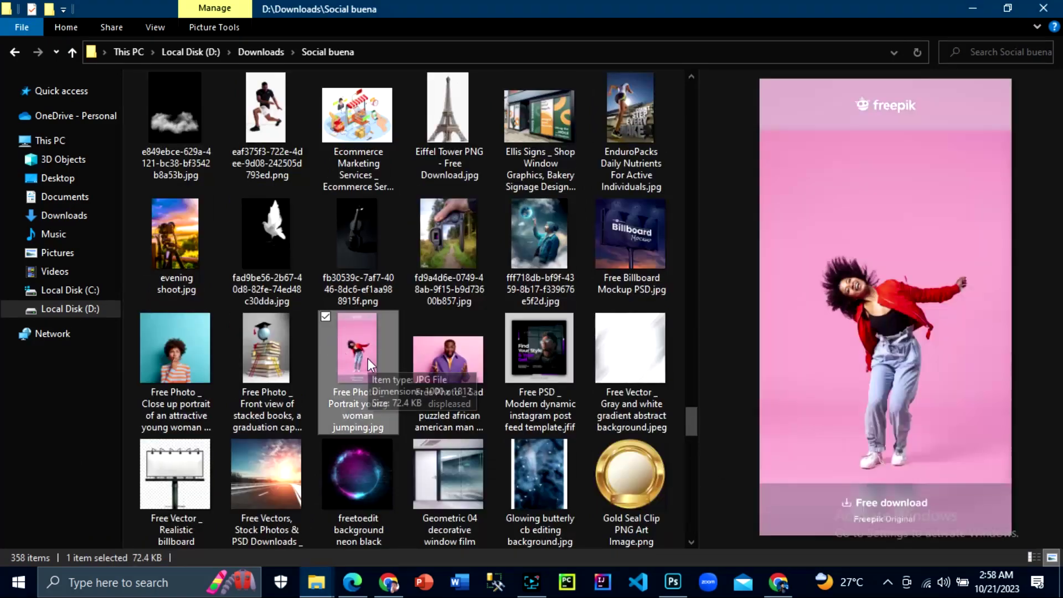
pyautogui.click(267, 129)
pyautogui.click(315, 583)
pyautogui.scroll(1, 272, 325)
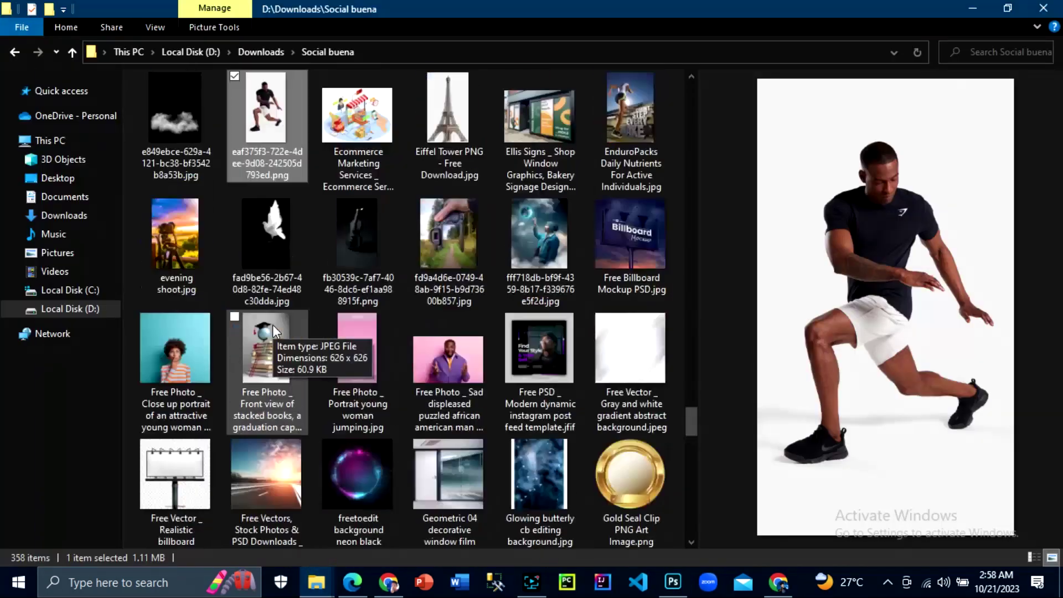
pyautogui.scroll(2, 498, 333)
pyautogui.scroll(-2, 653, 167)
pyautogui.click(653, 117)
pyautogui.click(175, 117)
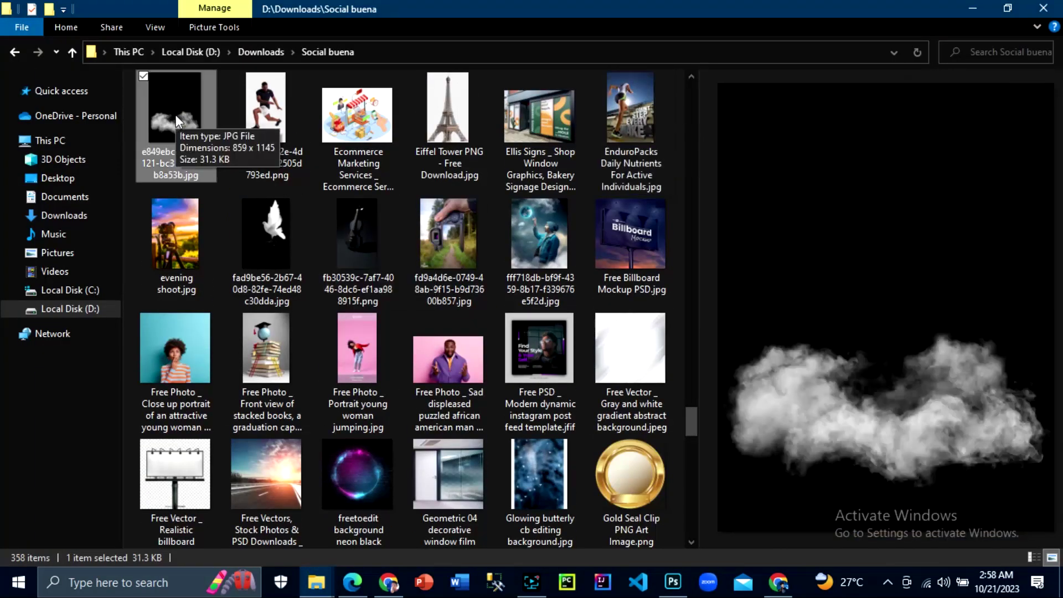
# Place the dark cloud image in Screen mode and tint it golden with Hue/Saturation.
pyautogui.moveTo(166, 108); pyautogui.dragTo(571, 498)
pyautogui.press('Return')
pyautogui.click(724, 113)
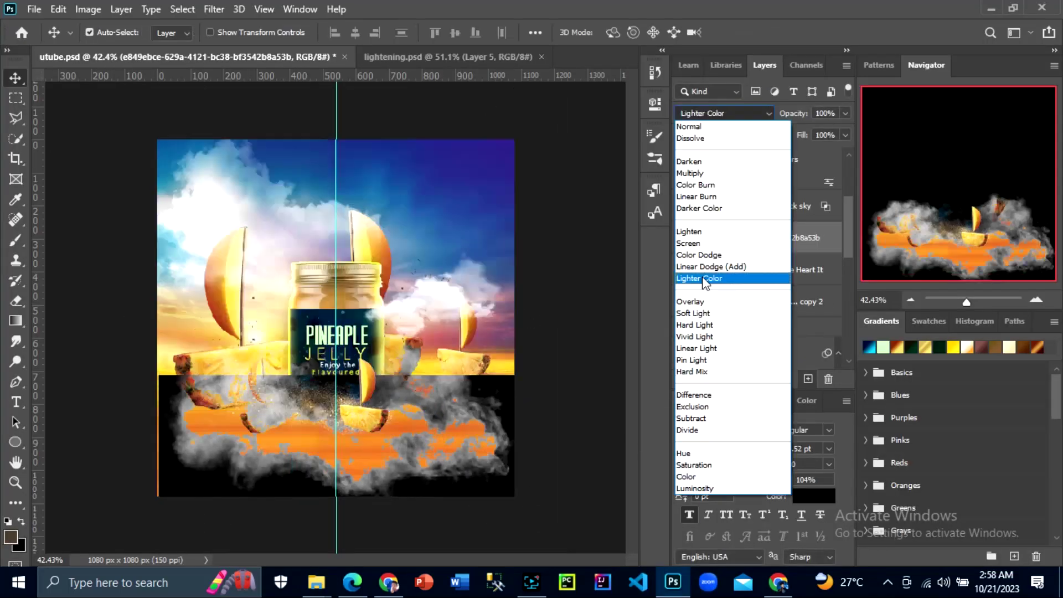
pyautogui.click(713, 278)
pyautogui.hotkey('ctrl', 'u')
pyautogui.moveTo(493, 188); pyautogui.dragTo(526, 188)
pyautogui.moveTo(488, 228); pyautogui.dragTo(518, 229)
pyautogui.moveTo(488, 268); pyautogui.dragTo(460, 267)
pyautogui.press('Return')
# Duplicate the golden cloud layer and move the copy across the bottom.
pyautogui.hotkey('ctrl', 'j')
pyautogui.press('v')
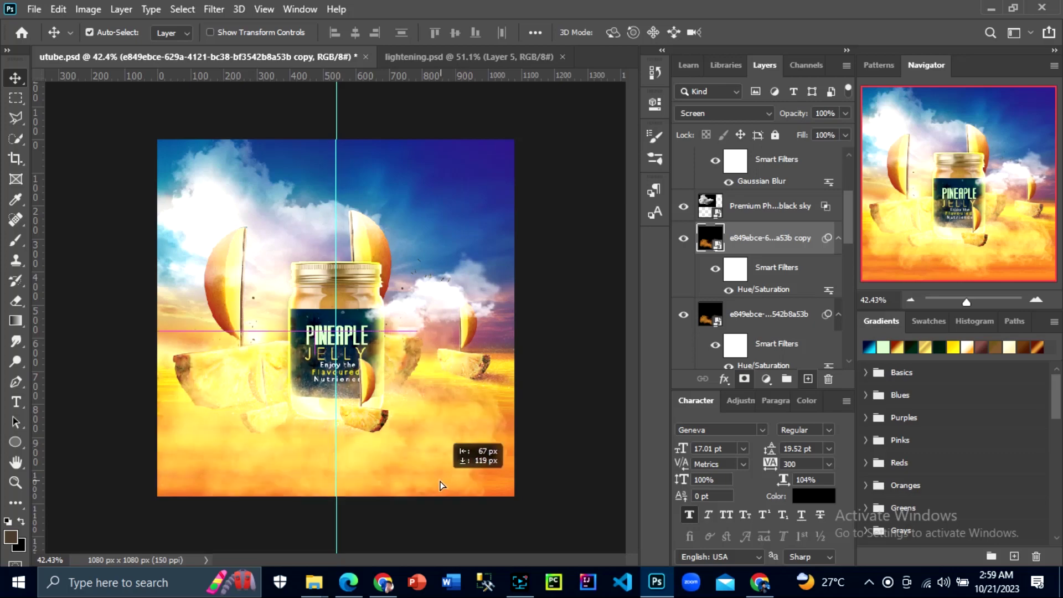
pyautogui.moveTo(464, 445); pyautogui.dragTo(417, 441)
pyautogui.hotkey('alt', 'Tab')
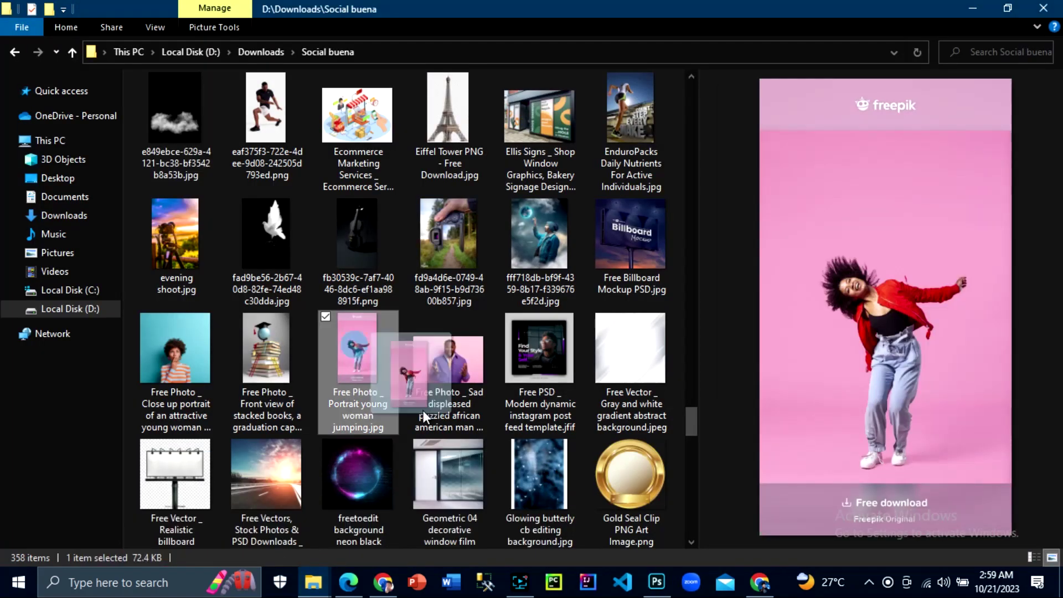
# Place the jumping woman photo and select her with Quick Selection and Refine Edge Brush.
pyautogui.moveTo(359, 344); pyautogui.dragTo(459, 364)
pyautogui.press('Return')
pyautogui.press('w')
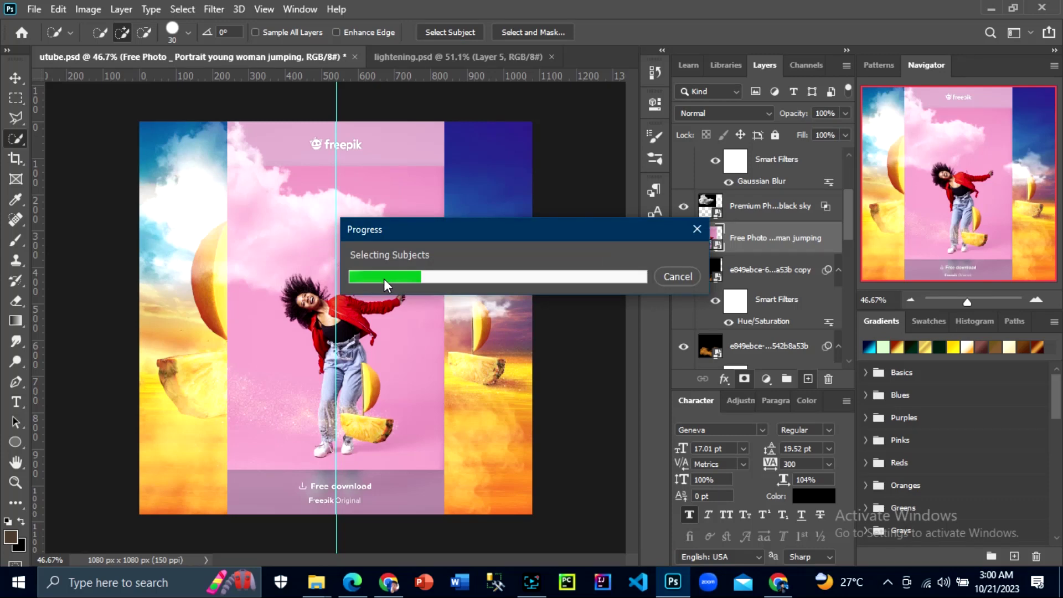
pyautogui.click(514, 32)
pyautogui.scroll(5, 421, 304)
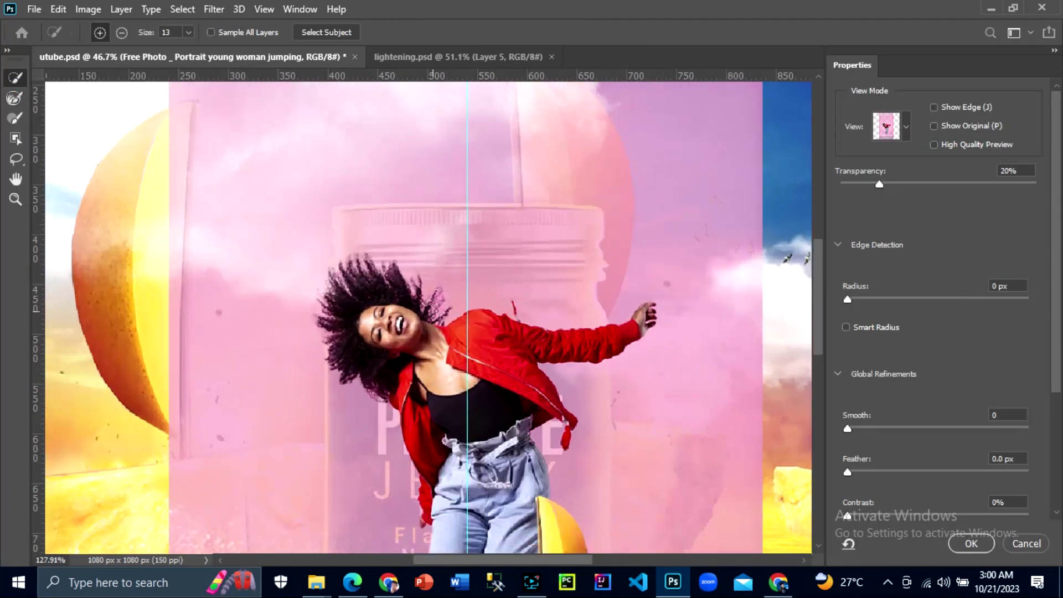
pyautogui.press('r')
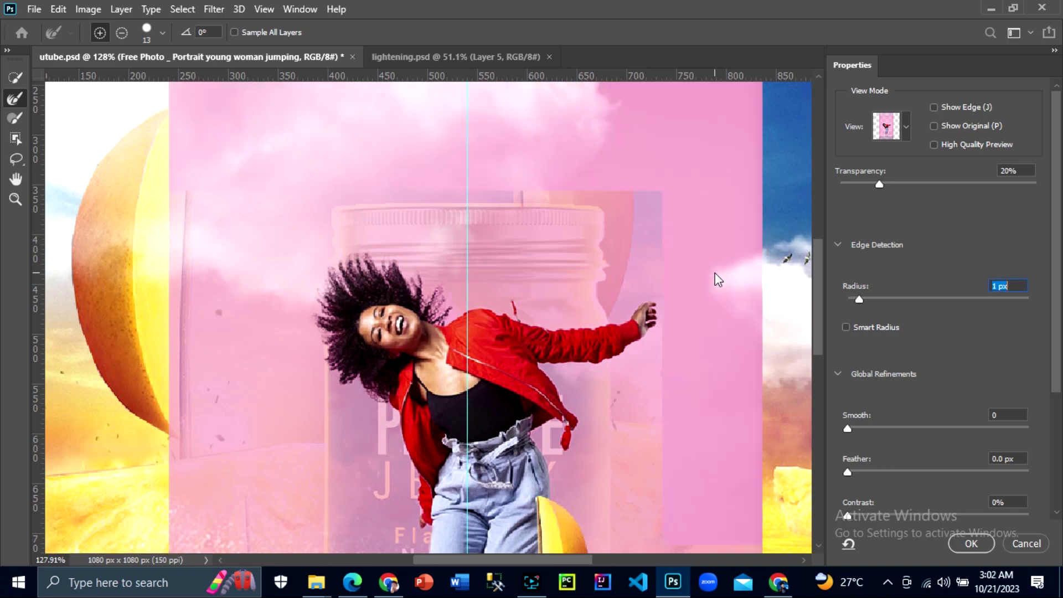
pyautogui.press('Return')
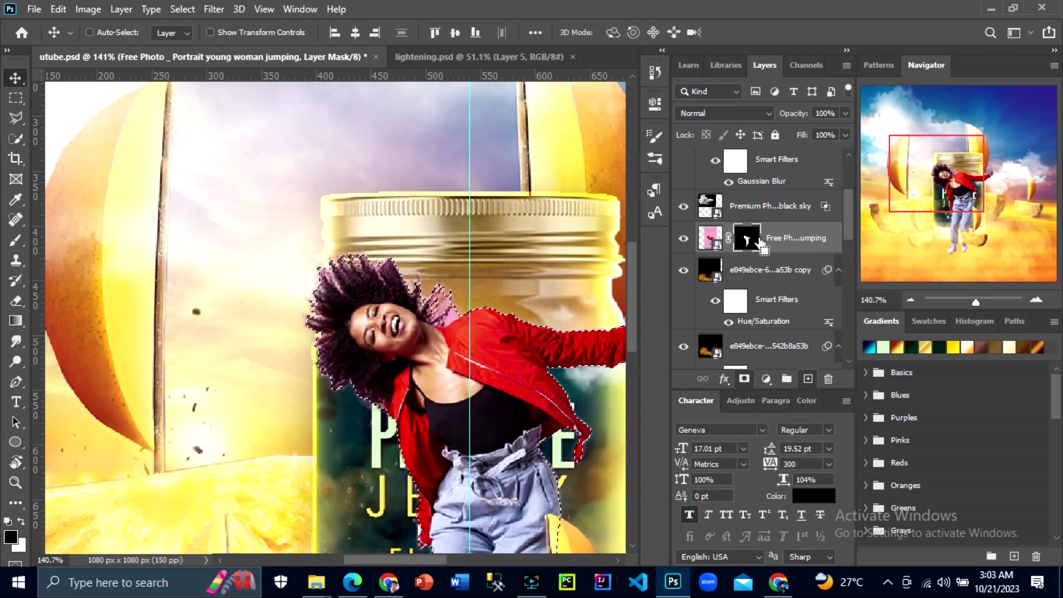
# Reopen Select and Mask on the woman's mask in Overlay view.
pyautogui.doubleClick(748, 238)
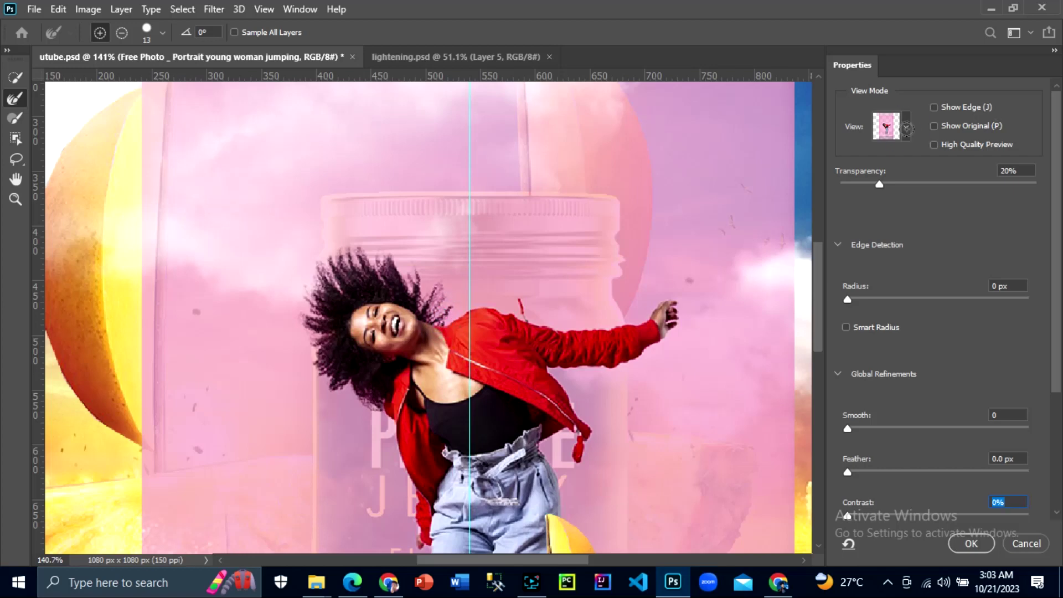
pyautogui.click(907, 127)
pyautogui.click(864, 225)
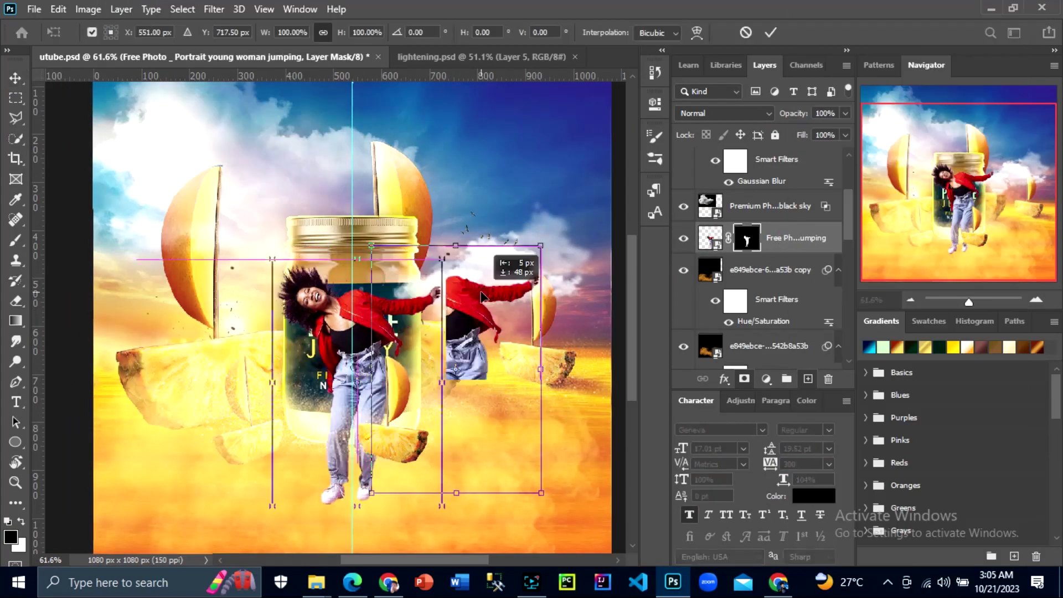
# Scale the woman to about 39.65% beside the jar label, then reselect her layer.
pyautogui.moveTo(482, 298)
pyautogui.mouseDown()
pyautogui.moveTo(485, 340)
pyautogui.moveTo(438, 376)
pyautogui.mouseUp()
pyautogui.scroll(2, 485, 339)
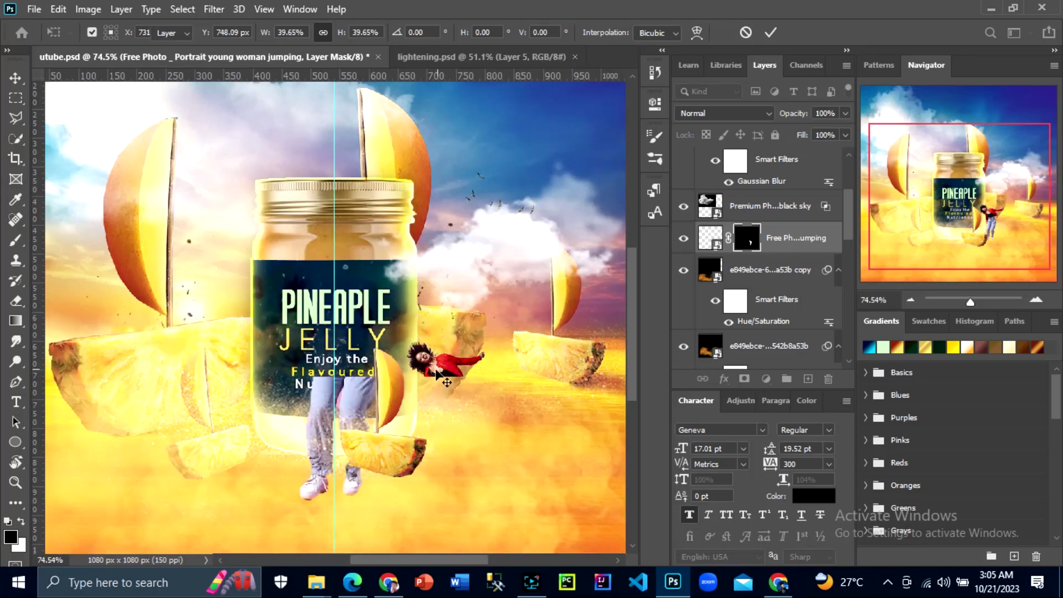
pyautogui.press('Return')
pyautogui.click(840, 271)
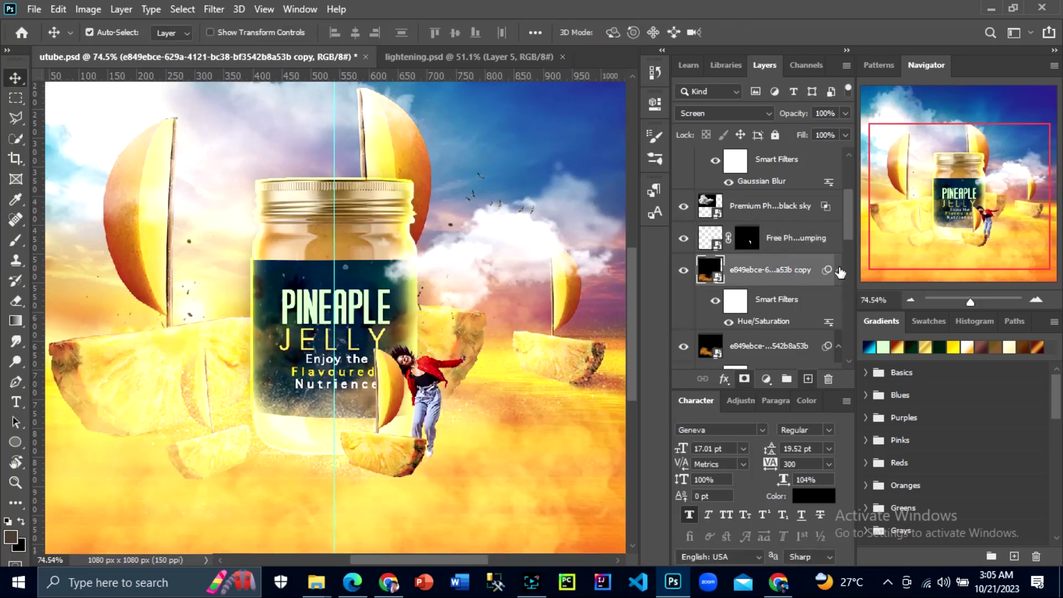
pyautogui.click(775, 238)
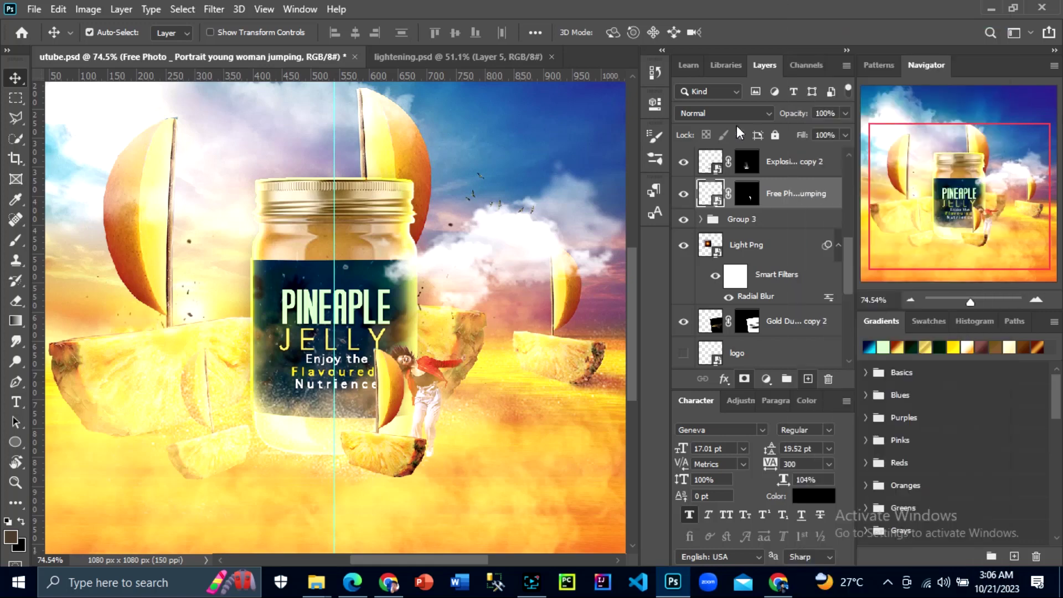
# Give the woman yellow outer and inner glows plus a drop shadow, split into layers.
pyautogui.doubleClick(745, 161)
pyautogui.click(690, 192)
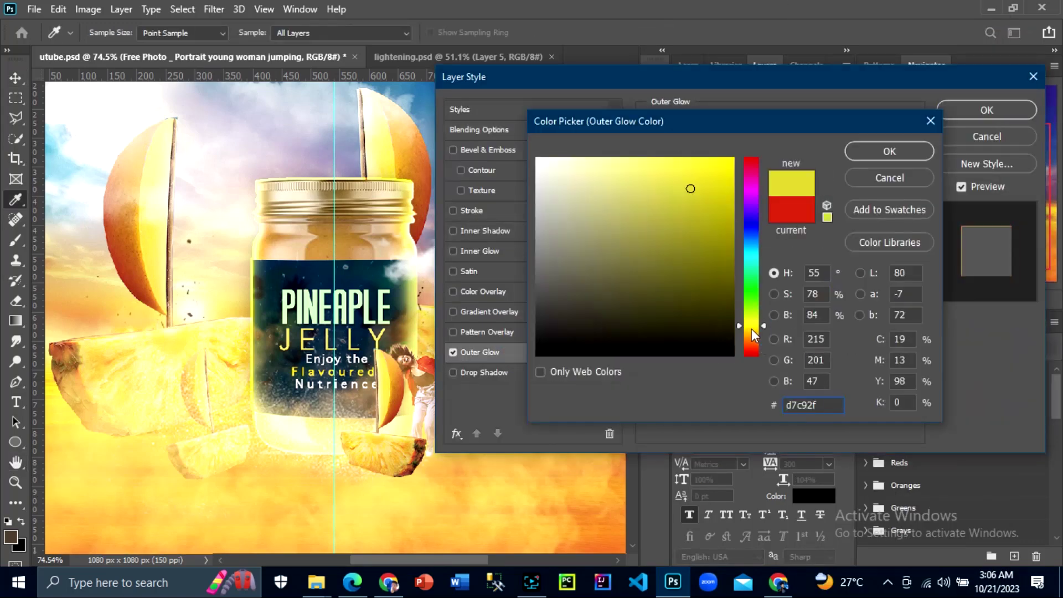
pyautogui.click(886, 151)
pyautogui.click(480, 372)
pyautogui.click(480, 251)
pyautogui.click(690, 192)
pyautogui.click(752, 332)
pyautogui.click(889, 152)
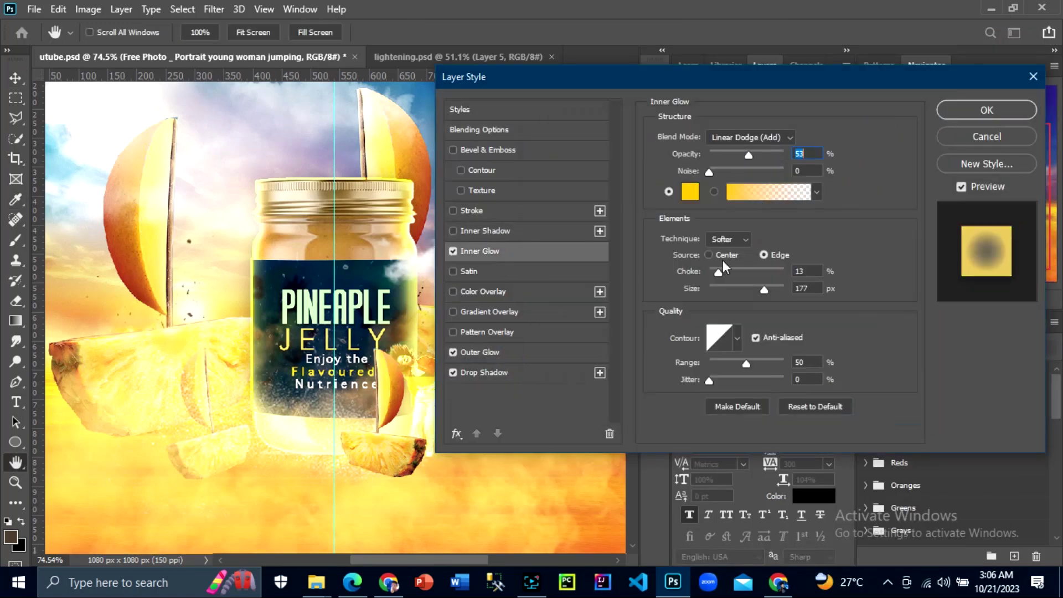
pyautogui.press('Return')
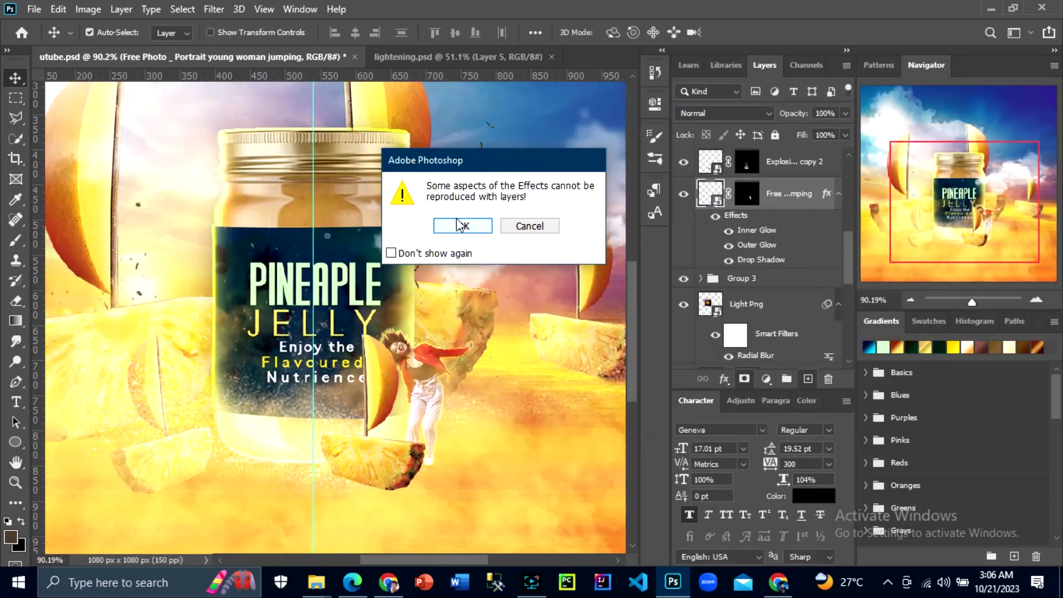
pyautogui.click(463, 225)
# Add a Reveal All mask to the Inner Glow layer and set Outer Glow to Hard Light.
pyautogui.click(121, 9)
pyautogui.click(356, 247)
pyautogui.press('b')
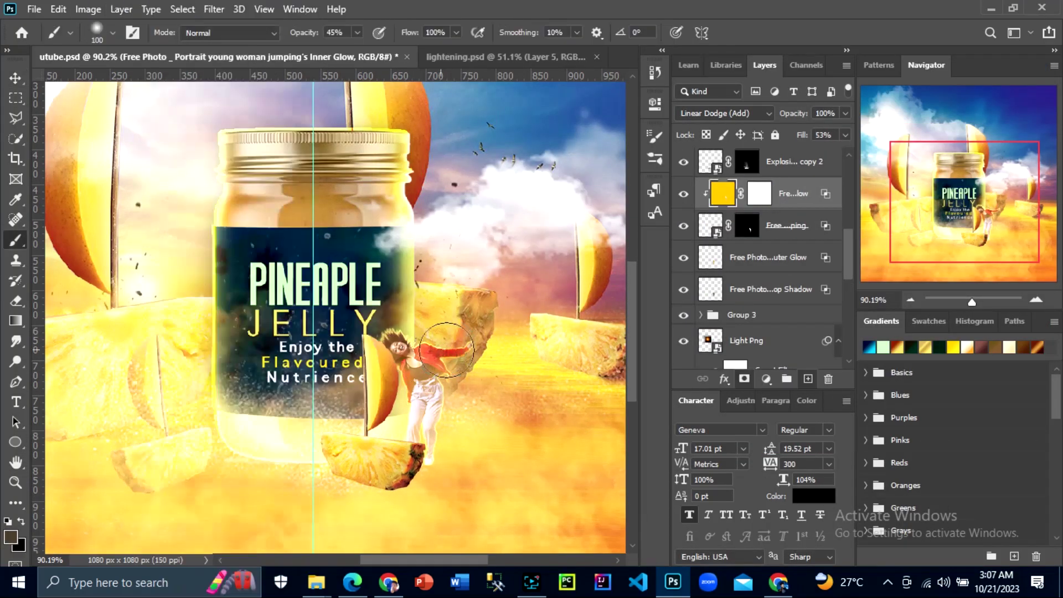
pyautogui.click(762, 259)
pyautogui.click(723, 113)
pyautogui.click(718, 335)
pyautogui.press('v')
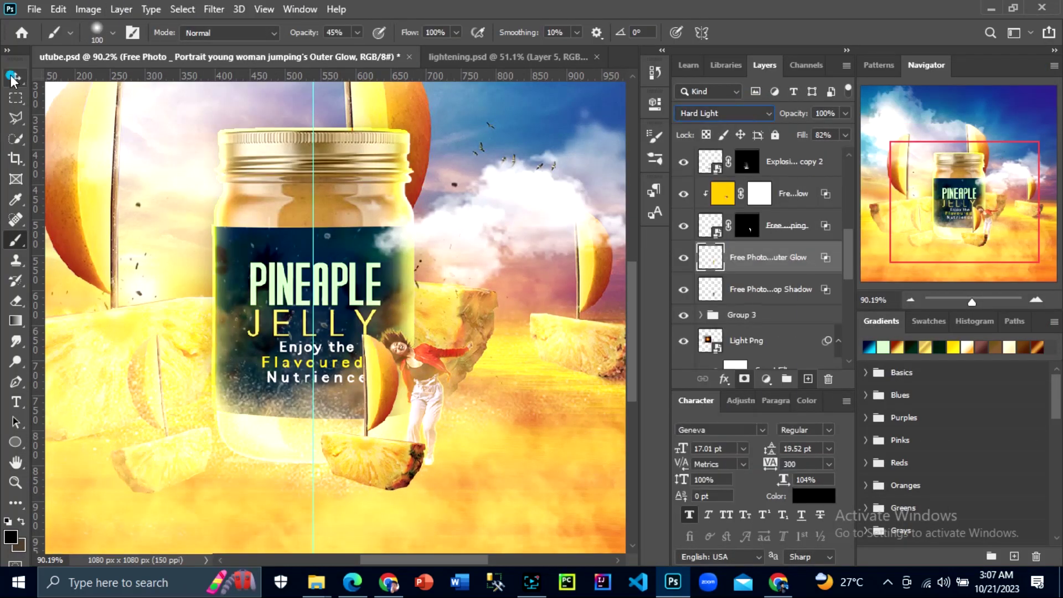
pyautogui.keyDown('alt'); pyautogui.scroll(-3, 333, 310); pyautogui.keyUp('alt')
# Create a 'shadoe' layer, choose brown paint, and move it below Layer 1.
pyautogui.click(743, 315)
pyautogui.keyDown('alt'); pyautogui.click(808, 379); pyautogui.keyUp('alt')
pyautogui.write('shadoe')
pyautogui.press('Return')
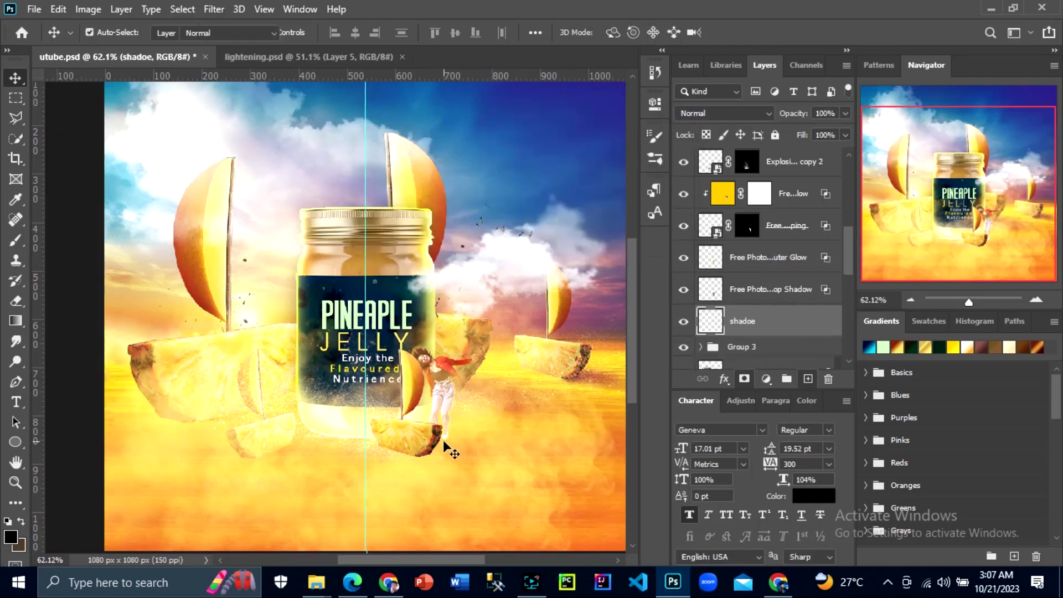
pyautogui.press('b')
pyautogui.keyDown('alt'); pyautogui.click(453, 428); pyautogui.keyUp('alt')
pyautogui.moveTo(758, 325); pyautogui.dragTo(764, 286)
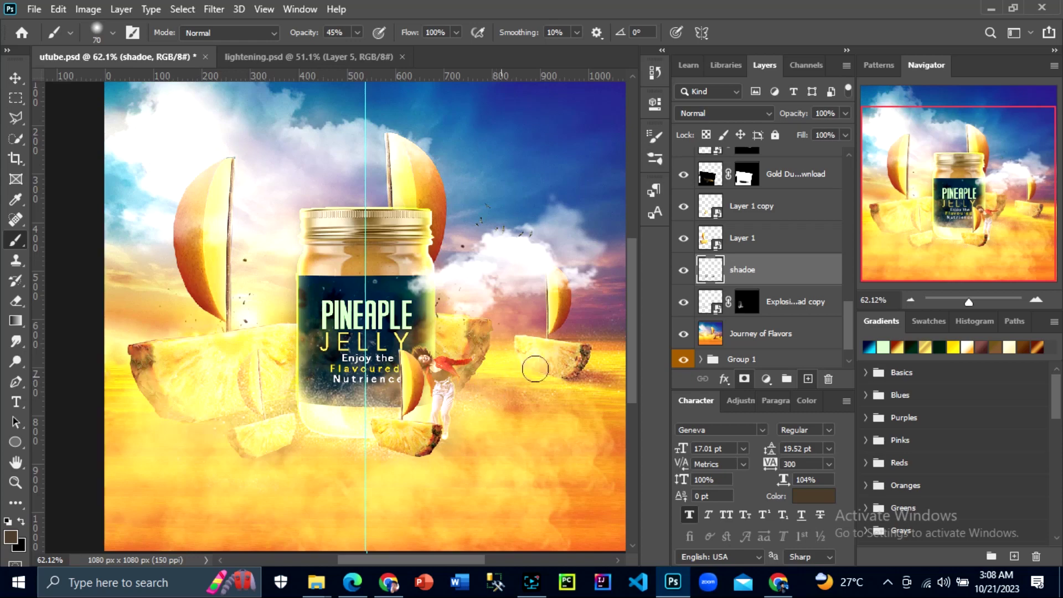
# Paint brown shadows near the jar's base, erase excess, and blend the layer with Linear Light.
pyautogui.press('e')
pyautogui.press('b')
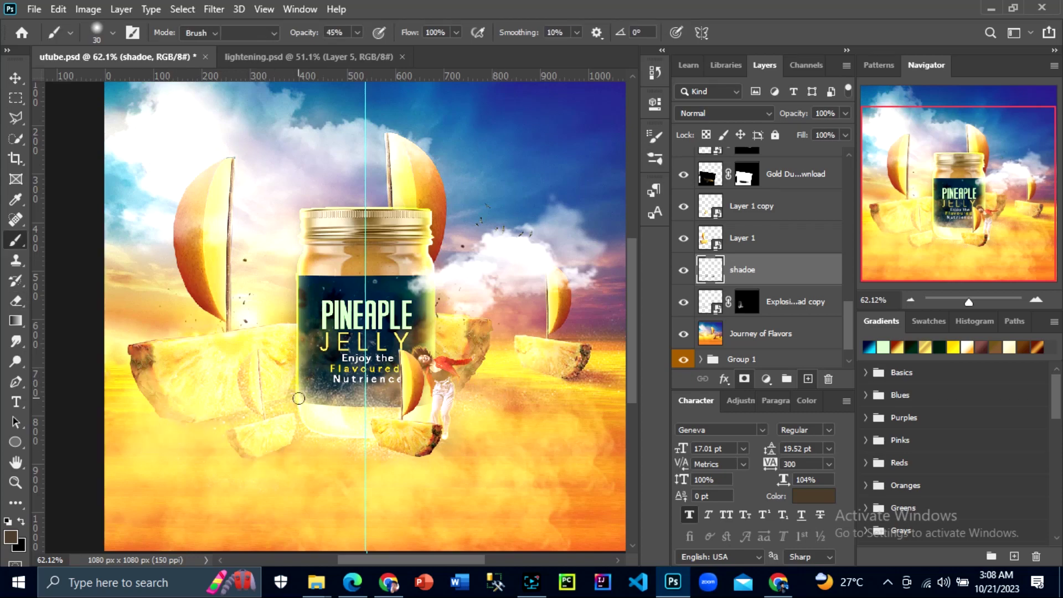
pyautogui.click(189, 425)
pyautogui.scroll(1, 139, 440)
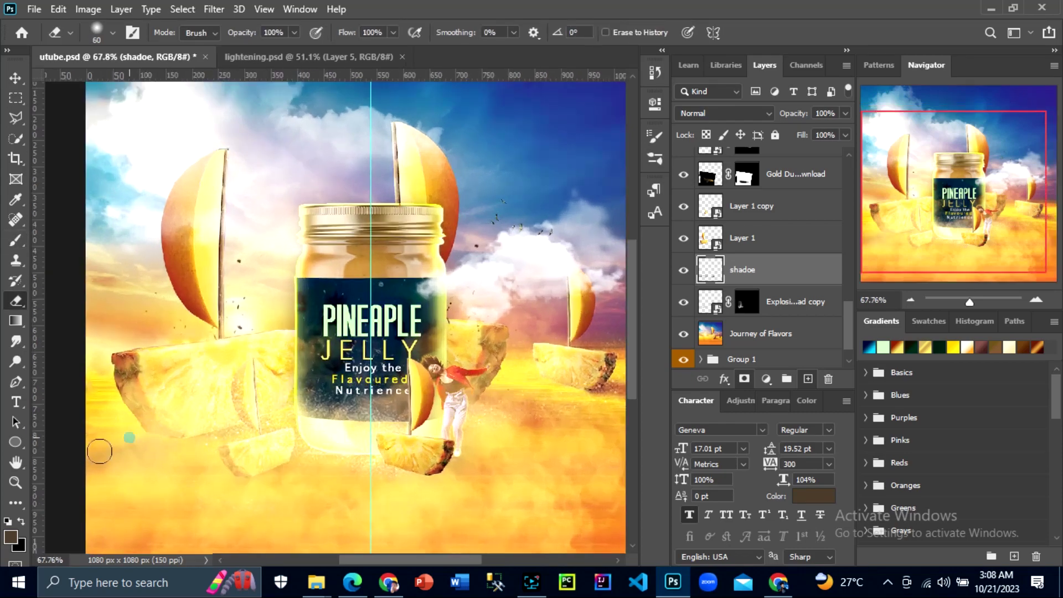
pyautogui.press('e')
pyautogui.scroll(-3, 124, 474)
pyautogui.click(723, 113)
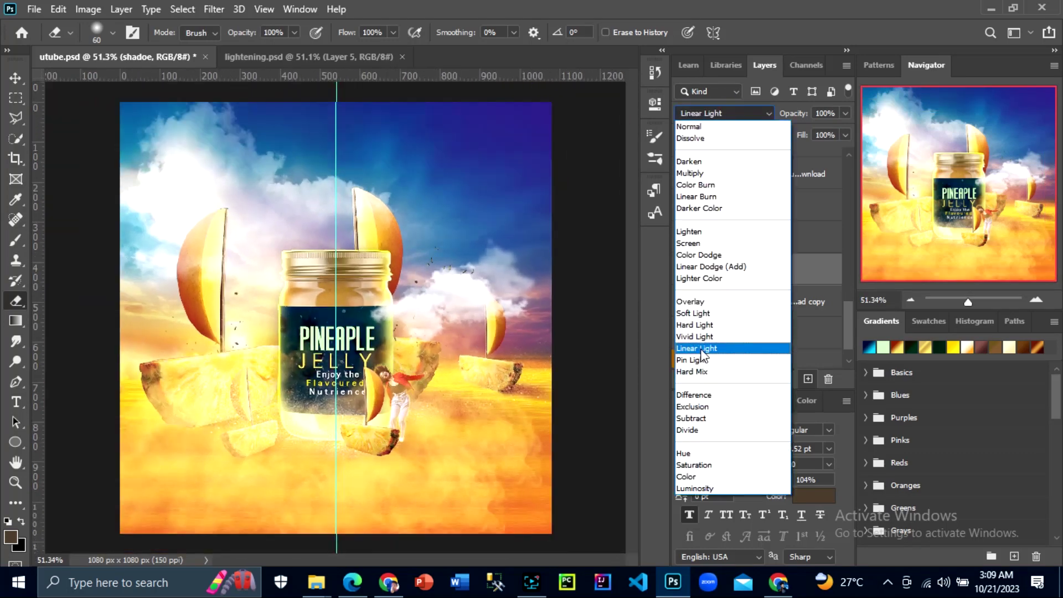
pyautogui.click(695, 353)
pyautogui.press('b')
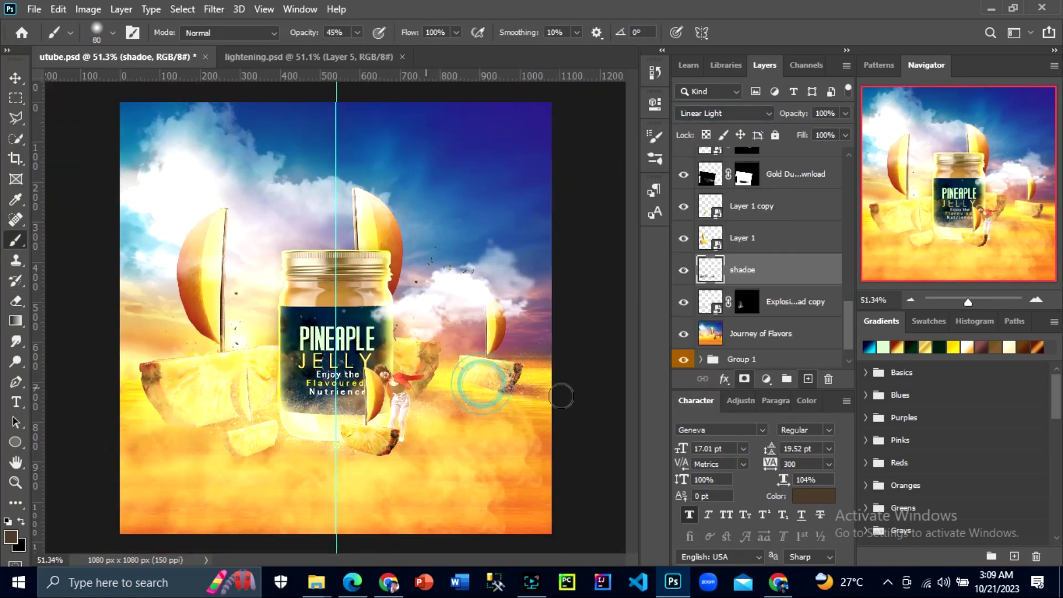
pyautogui.press('e')
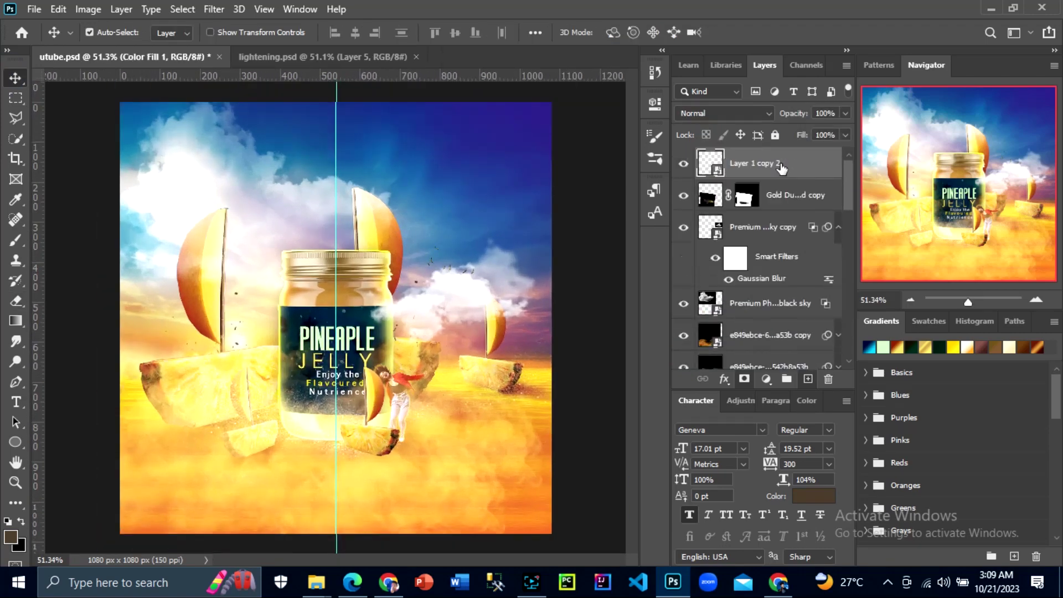
# Add the 'pineaple' title text in white with Overlay blending.
pyautogui.hotkey('ctrl', 'shift', 'n')
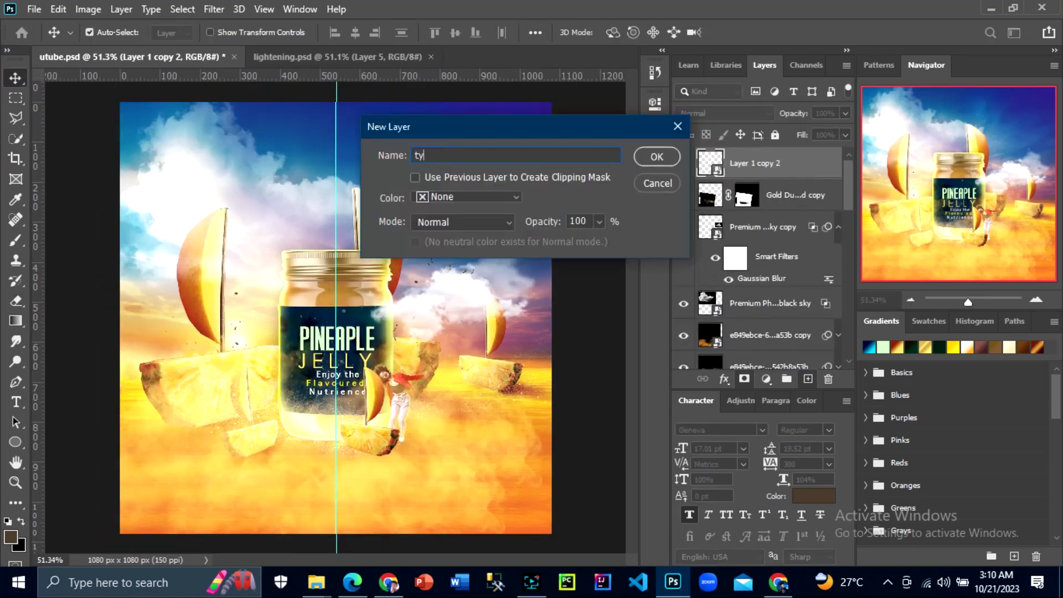
pyautogui.write('pineaple')
pyautogui.press('Return')
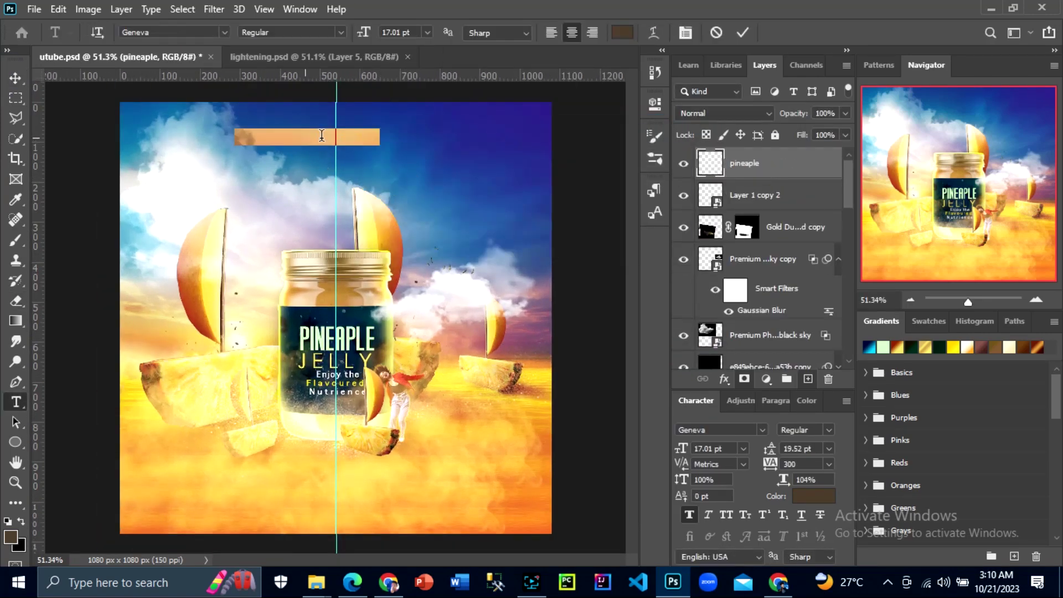
pyautogui.click(15, 78)
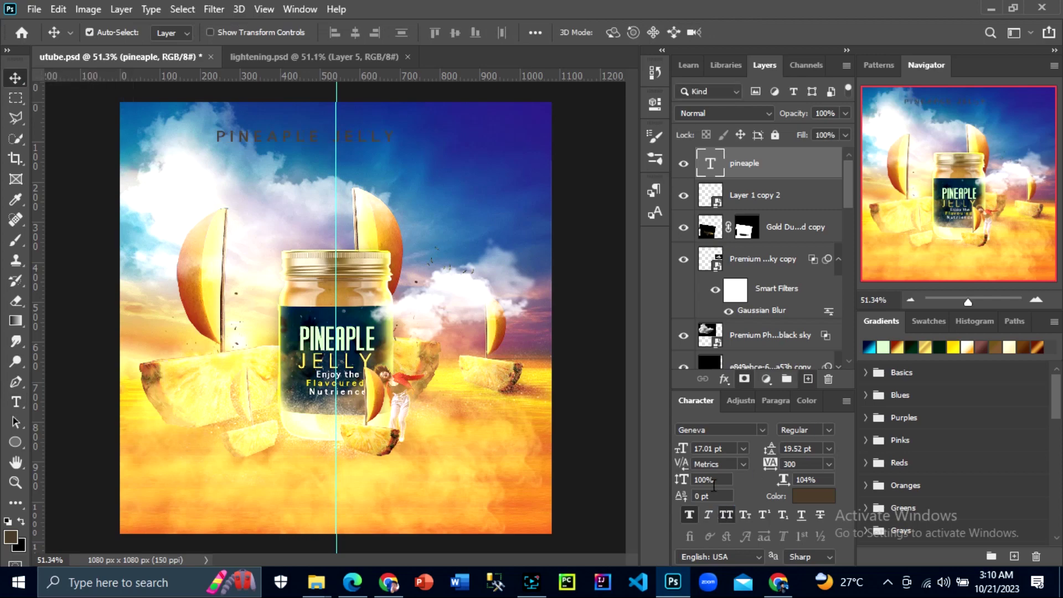
pyautogui.click(815, 496)
pyautogui.click(888, 147)
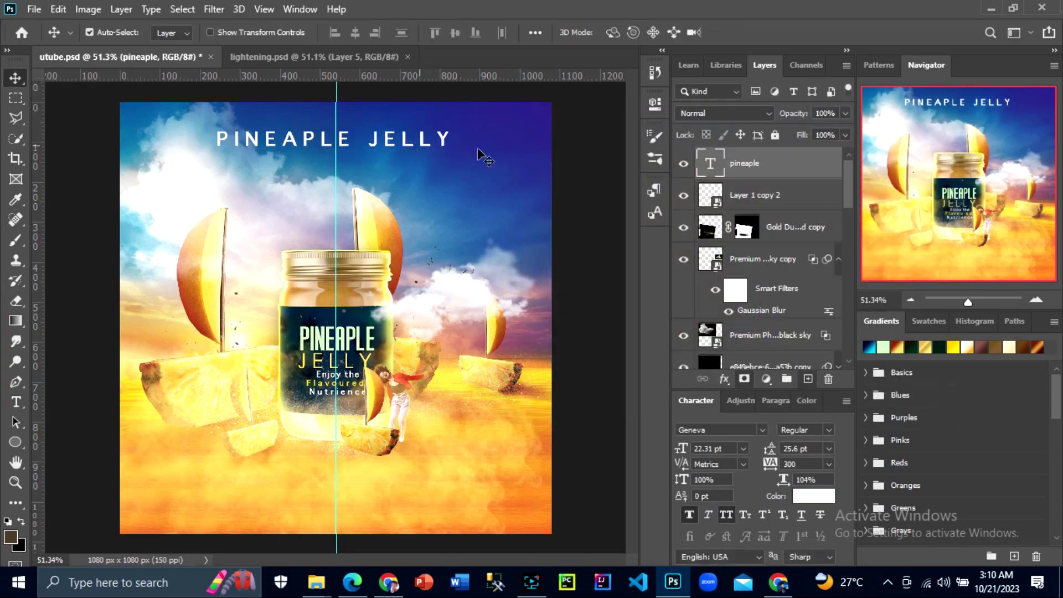
pyautogui.click(723, 113)
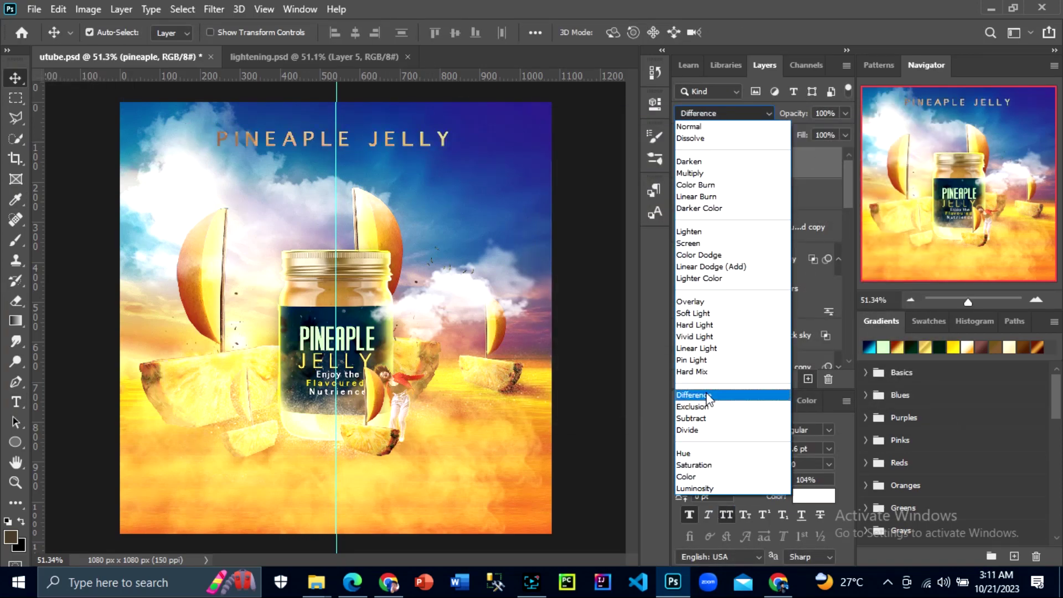
pyautogui.click(703, 302)
# Set the title font to Caviar Dreams and copy it as the bottom ENJOY THE FRUITY FLAVOUR tagline.
pyautogui.click(762, 430)
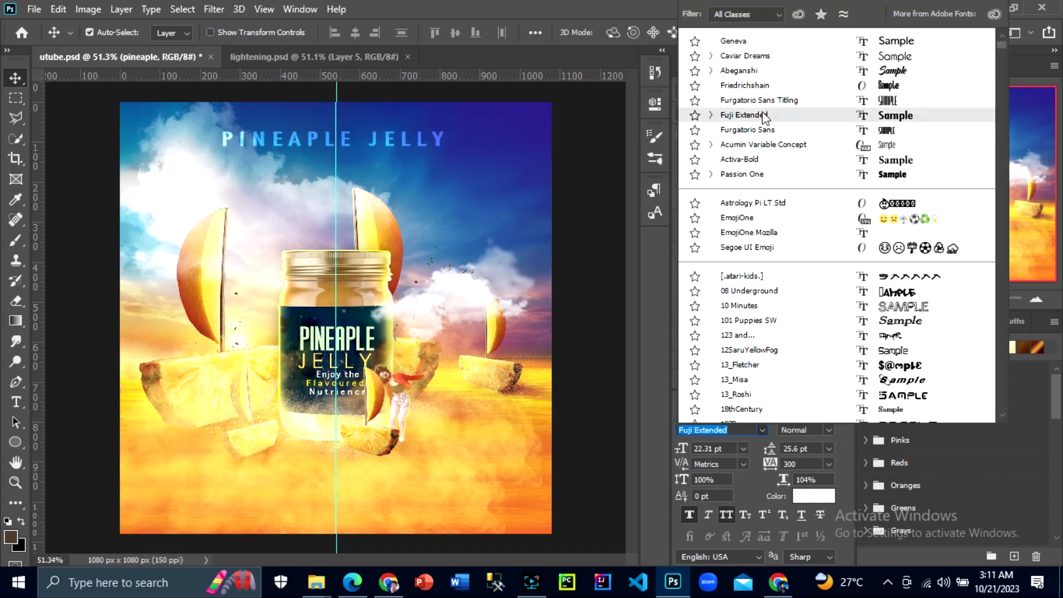
pyautogui.click(746, 55)
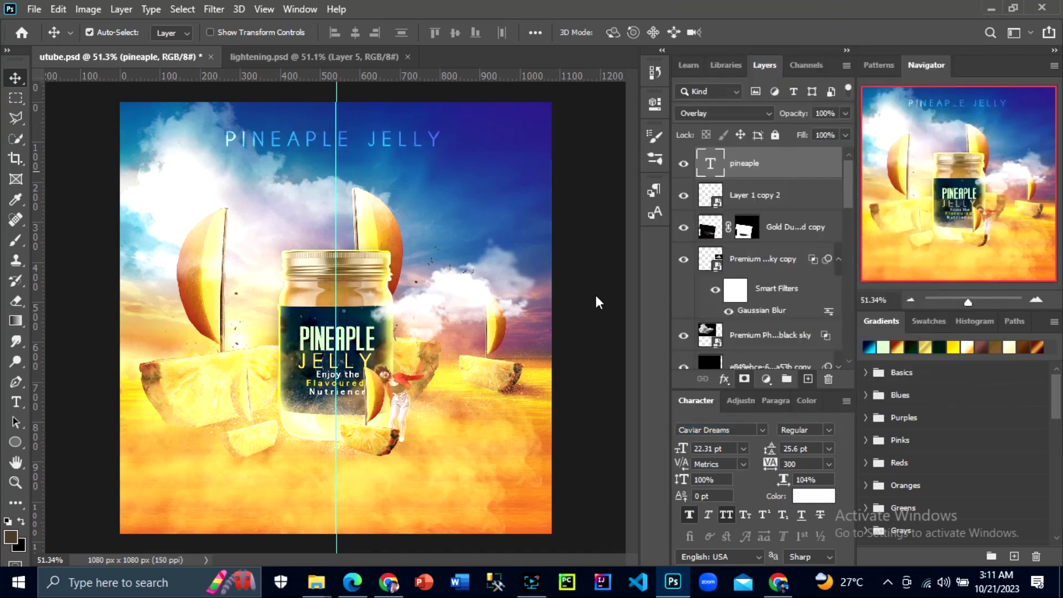
pyautogui.scroll(-1, 370, 332)
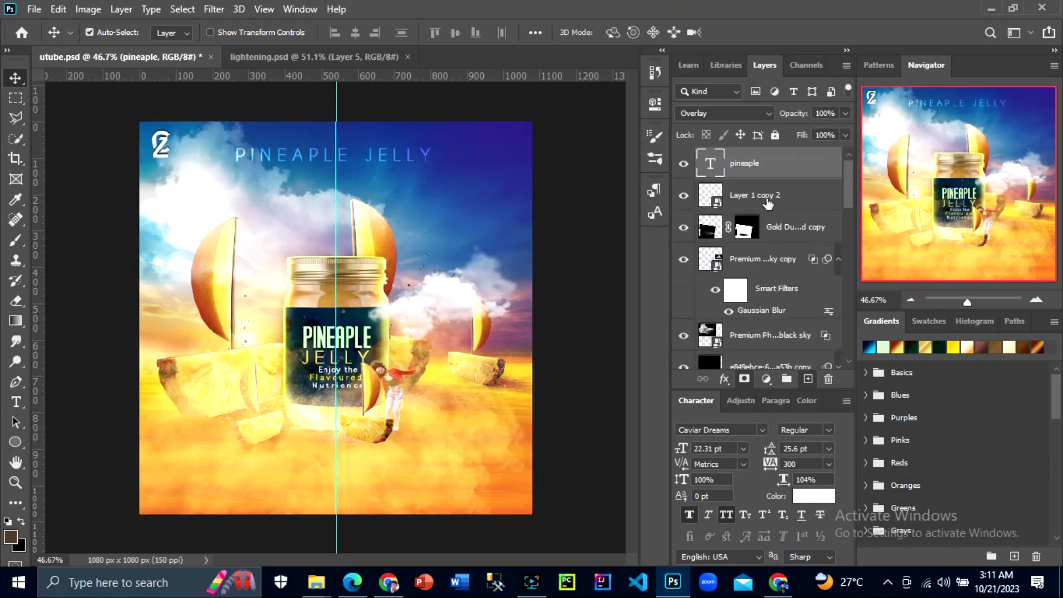
pyautogui.moveTo(750, 172); pyautogui.dragTo(742, 343)
pyautogui.hotkey('ctrl', 'j')
pyautogui.hotkey('ctrl', 'j')
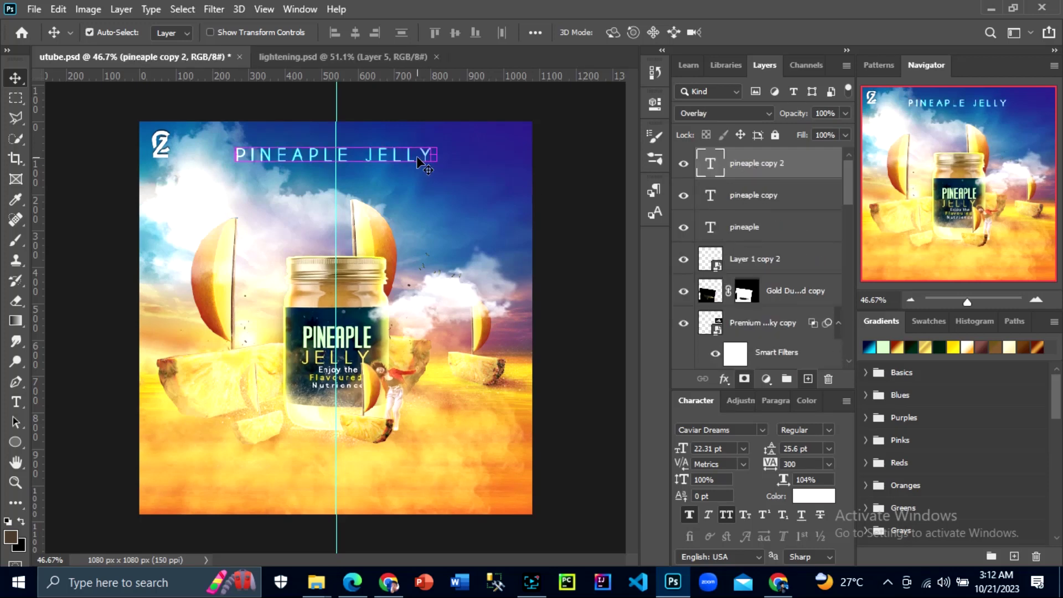
pyautogui.doubleClick(407, 482)
pyautogui.write('enjoy t')
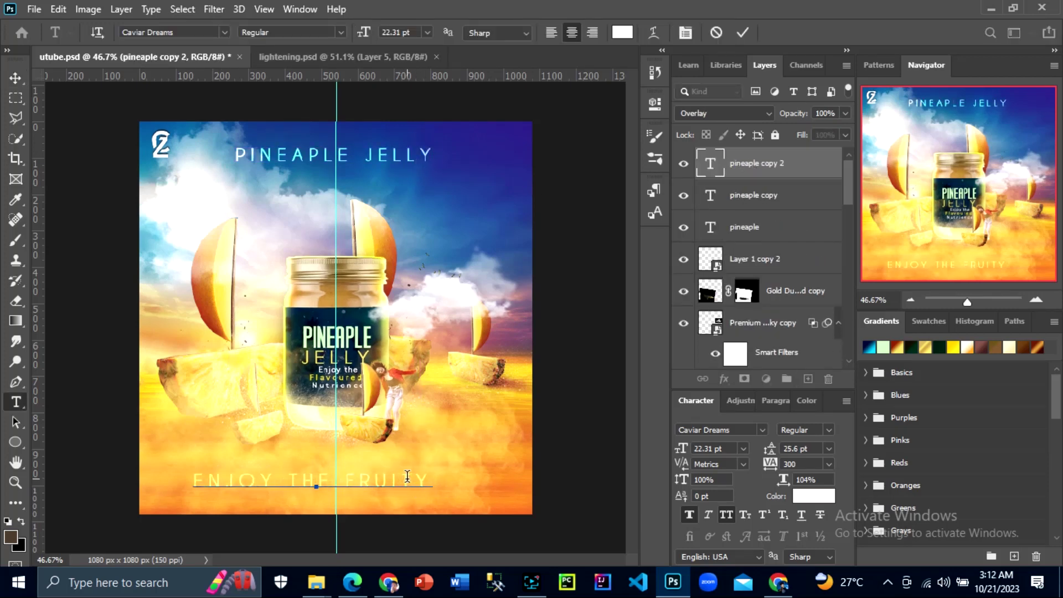
pyautogui.click(15, 78)
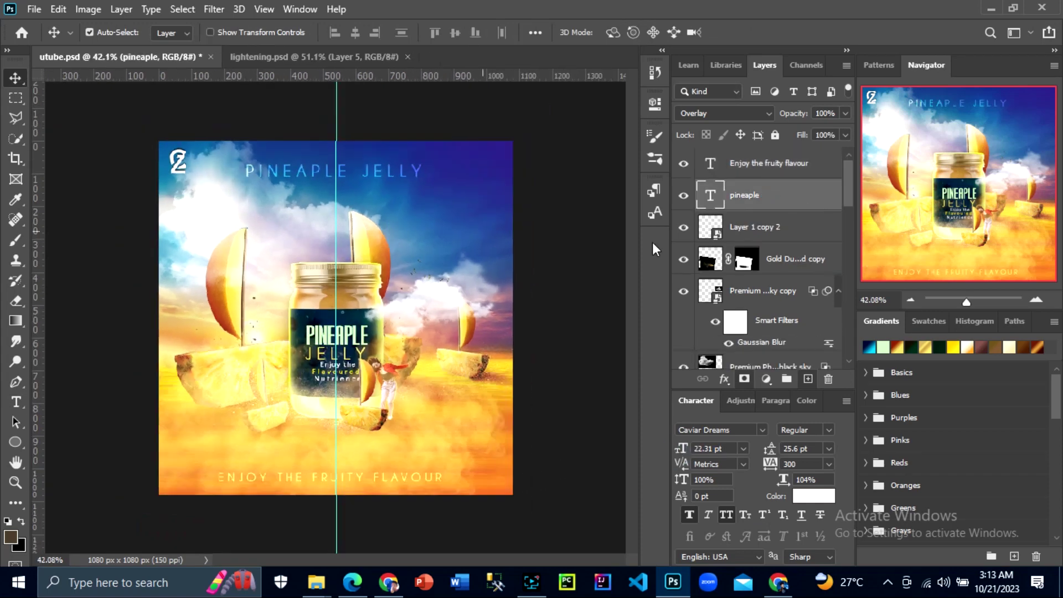
# Stamp a merged Layer 2 and use Camera Raw Color Grading to tint shadows blue and shift highlights.
pyautogui.hotkey('ctrl', 'shift', 'alt', 'e')
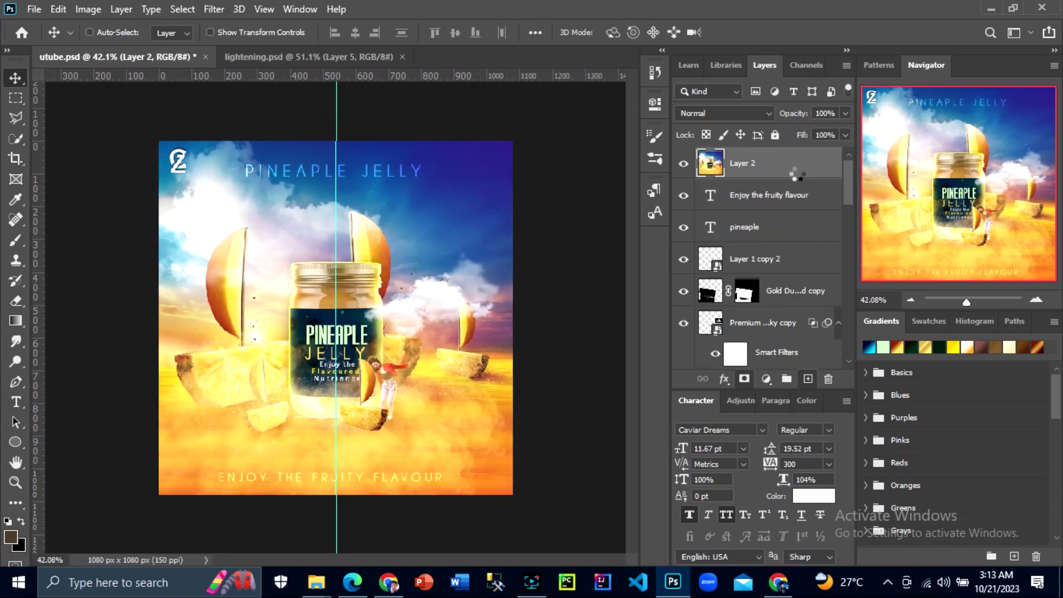
pyautogui.hotkey('ctrl', 'shift', 'a')
pyautogui.click(720, 249)
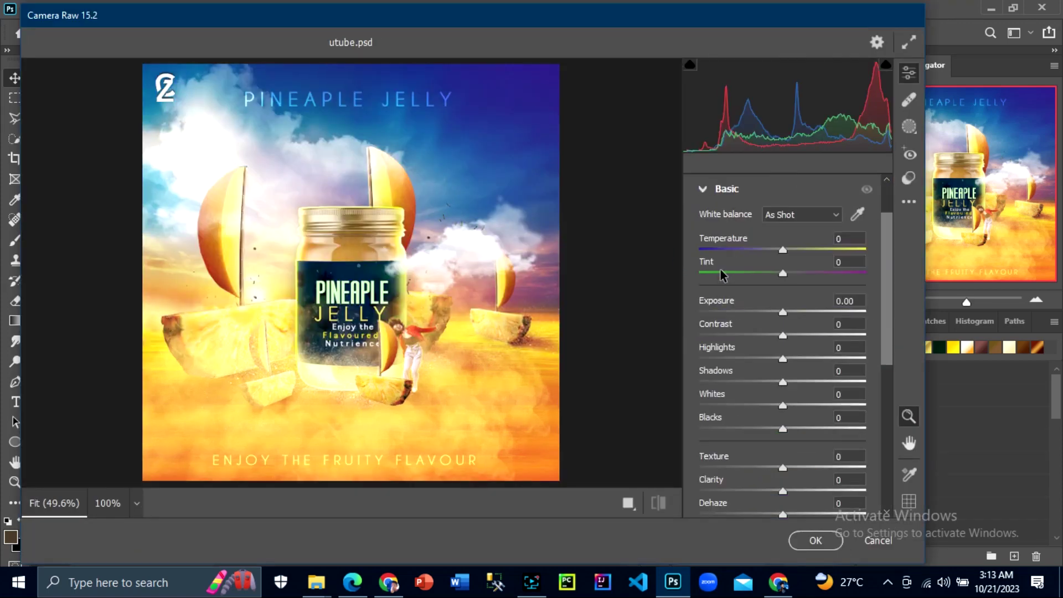
pyautogui.scroll(-5, 791, 386)
pyautogui.click(691, 418)
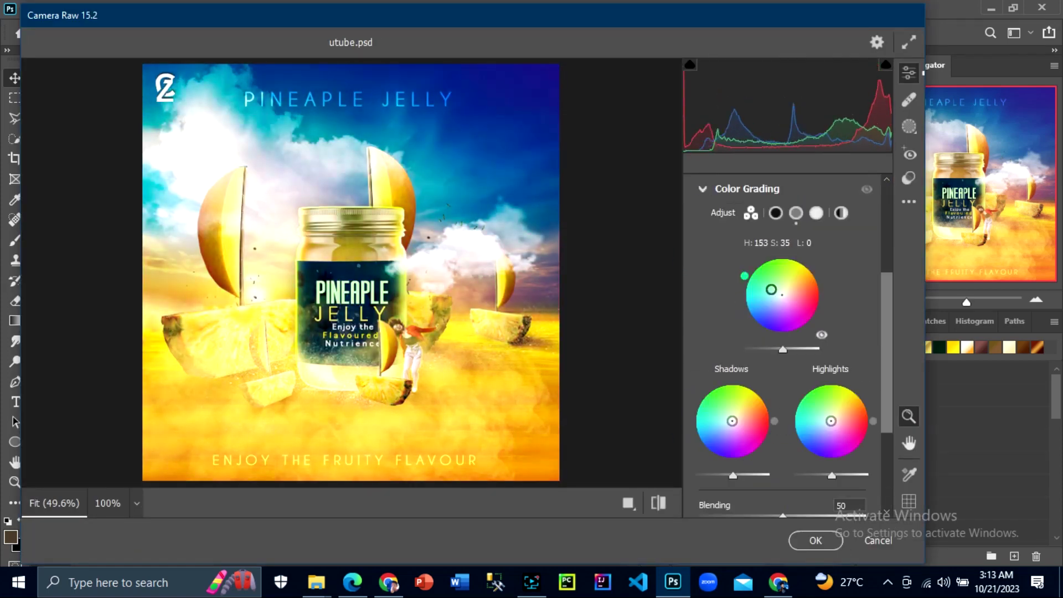
pyautogui.moveTo(732, 421); pyautogui.dragTo(710, 432)
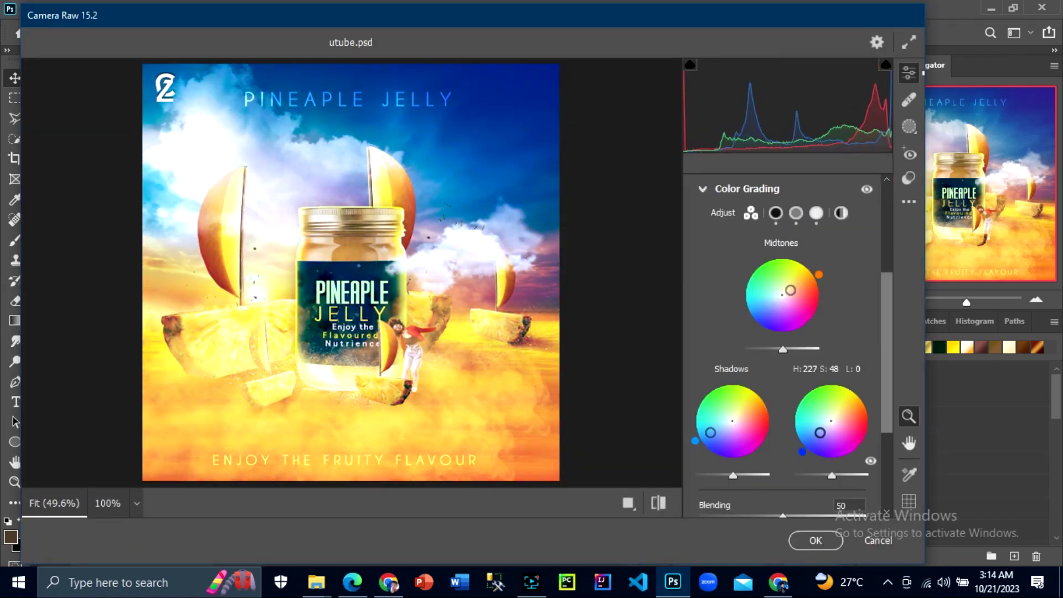
pyautogui.moveTo(831, 421)
pyautogui.mouseDown()
pyautogui.moveTo(860, 418)
pyautogui.moveTo(816, 423)
pyautogui.mouseUp()
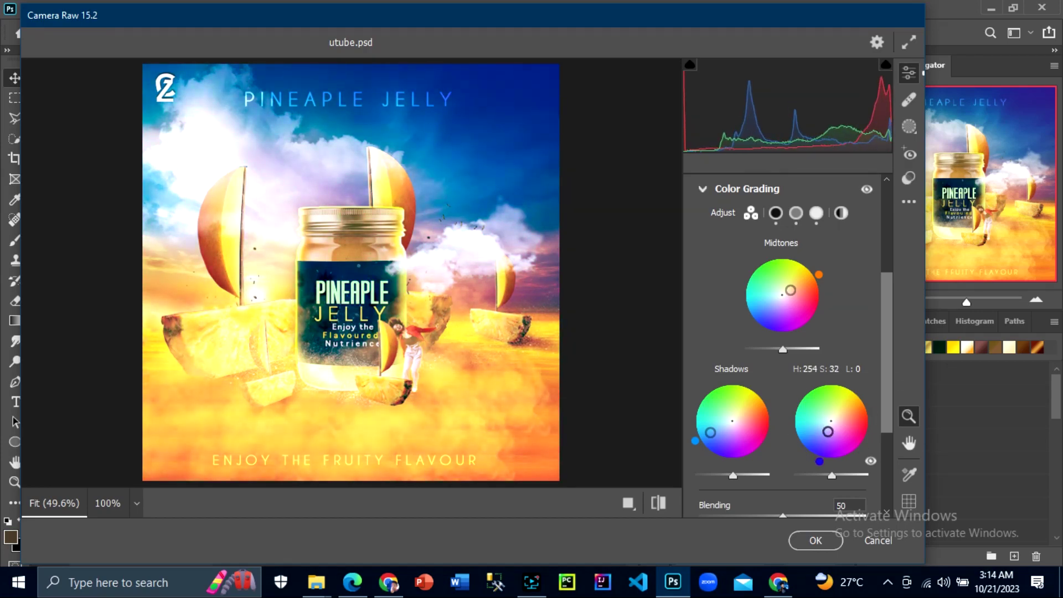